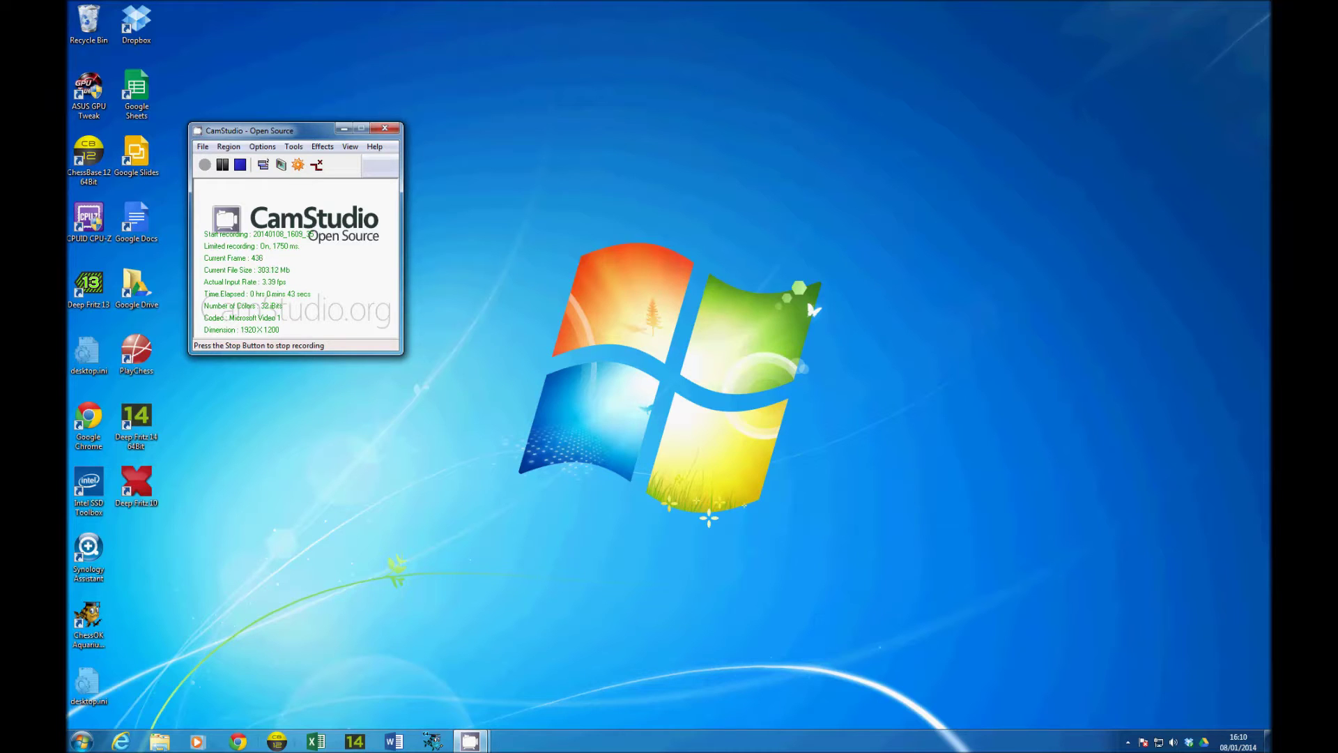
Open ChessBase 12 and enter the moves 1.e4 e5 2.Nf3 f5 on a new board
left_click(277, 741)
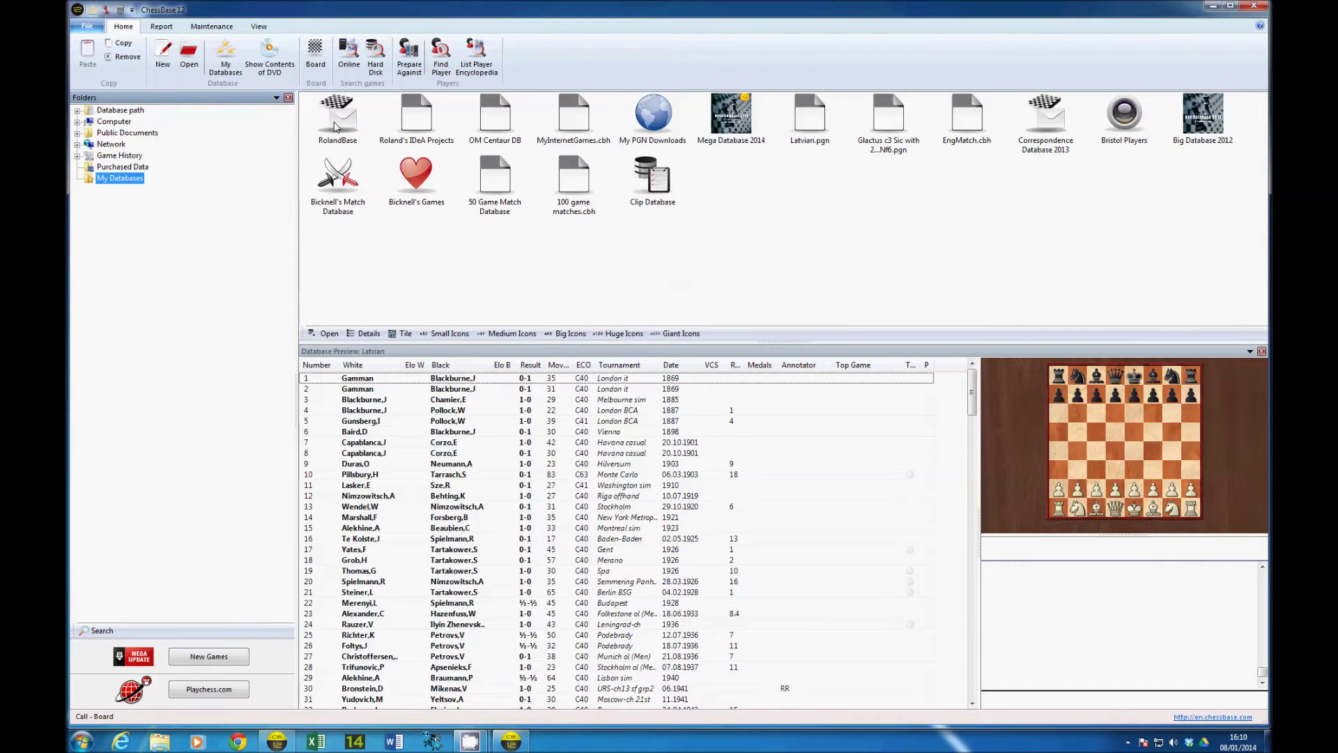
left_click(315, 52)
left_click(439, 439)
left_click(432, 362)
left_click(488, 502)
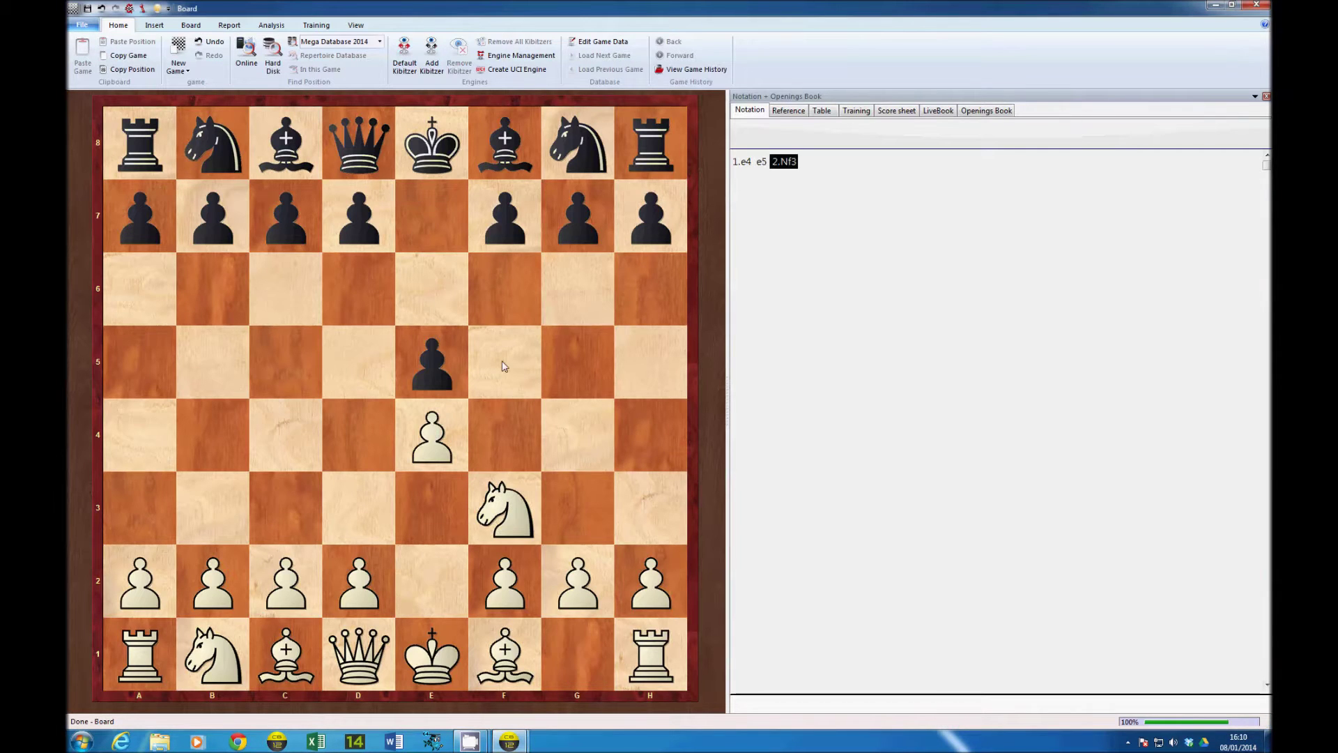
left_click(505, 366)
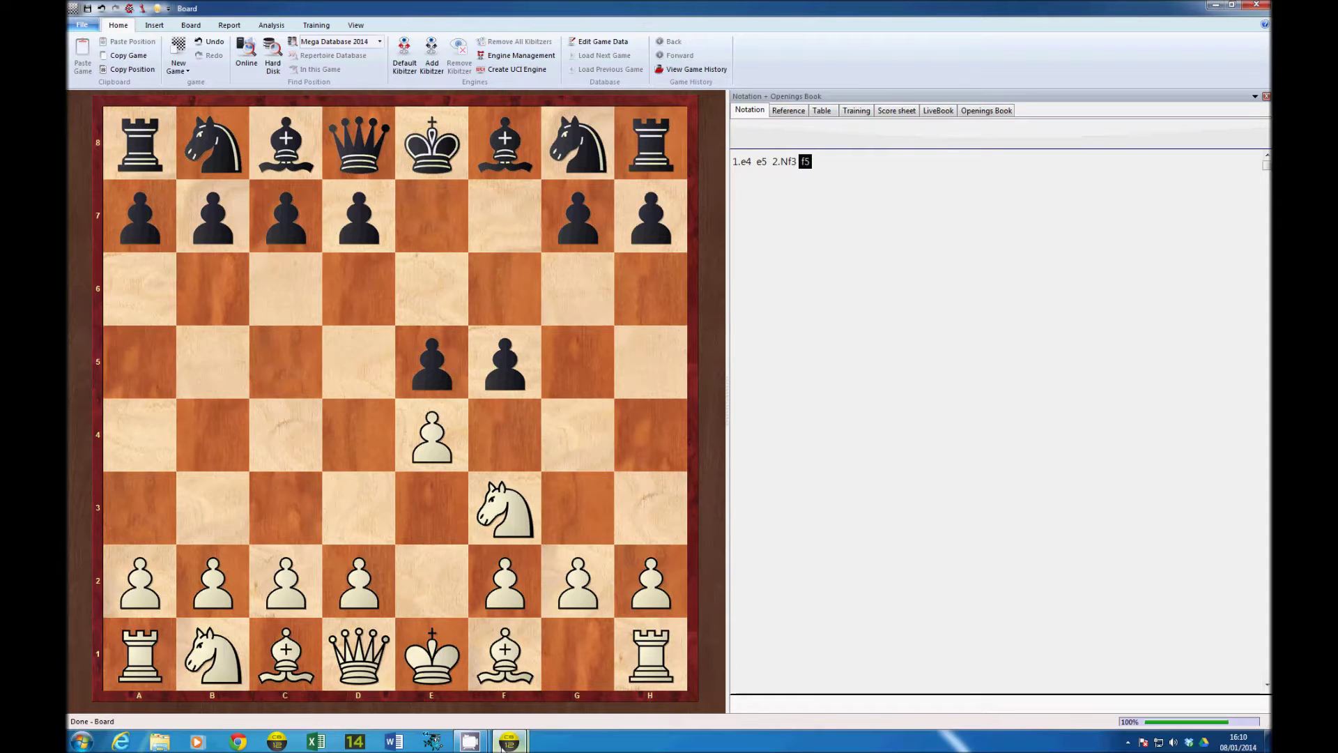
Return to the main database window and create a new PGN database named Latvian2 in the temp dump folder
mouse_move(509, 742)
left_click(459, 702)
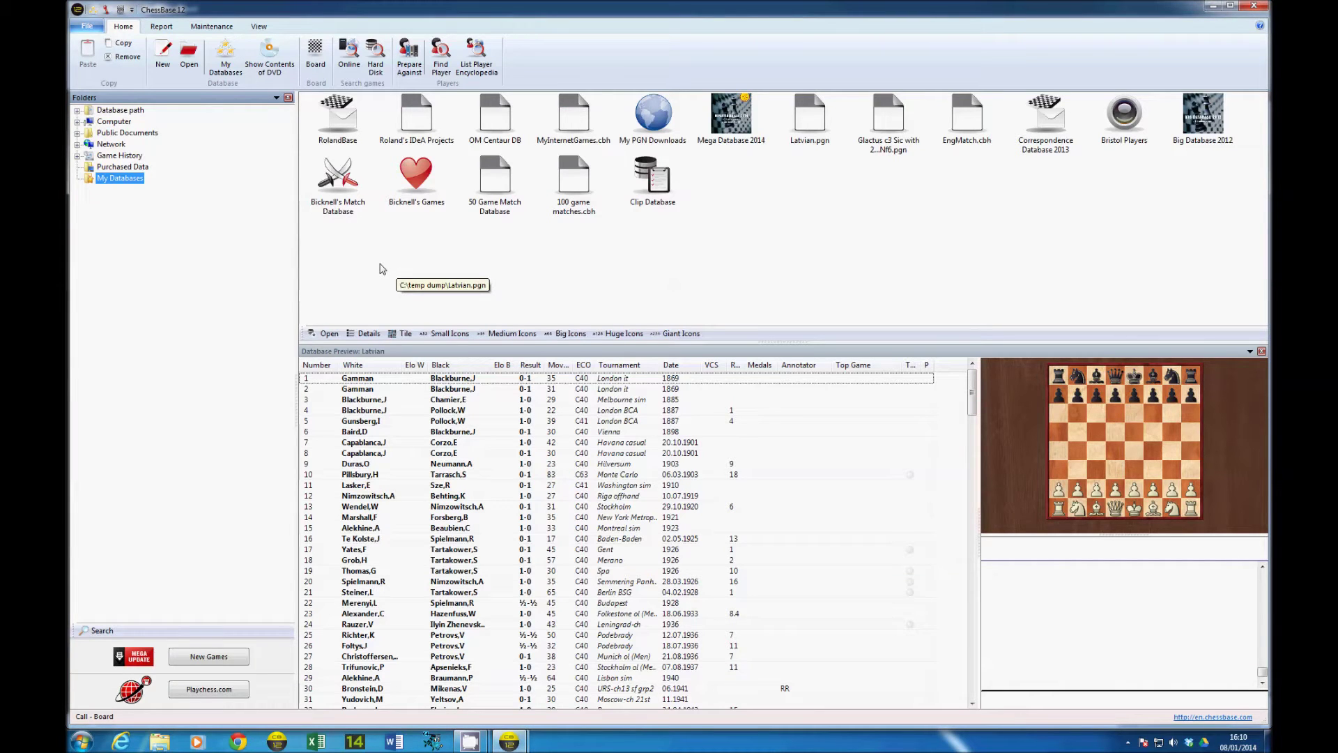
left_click(163, 52)
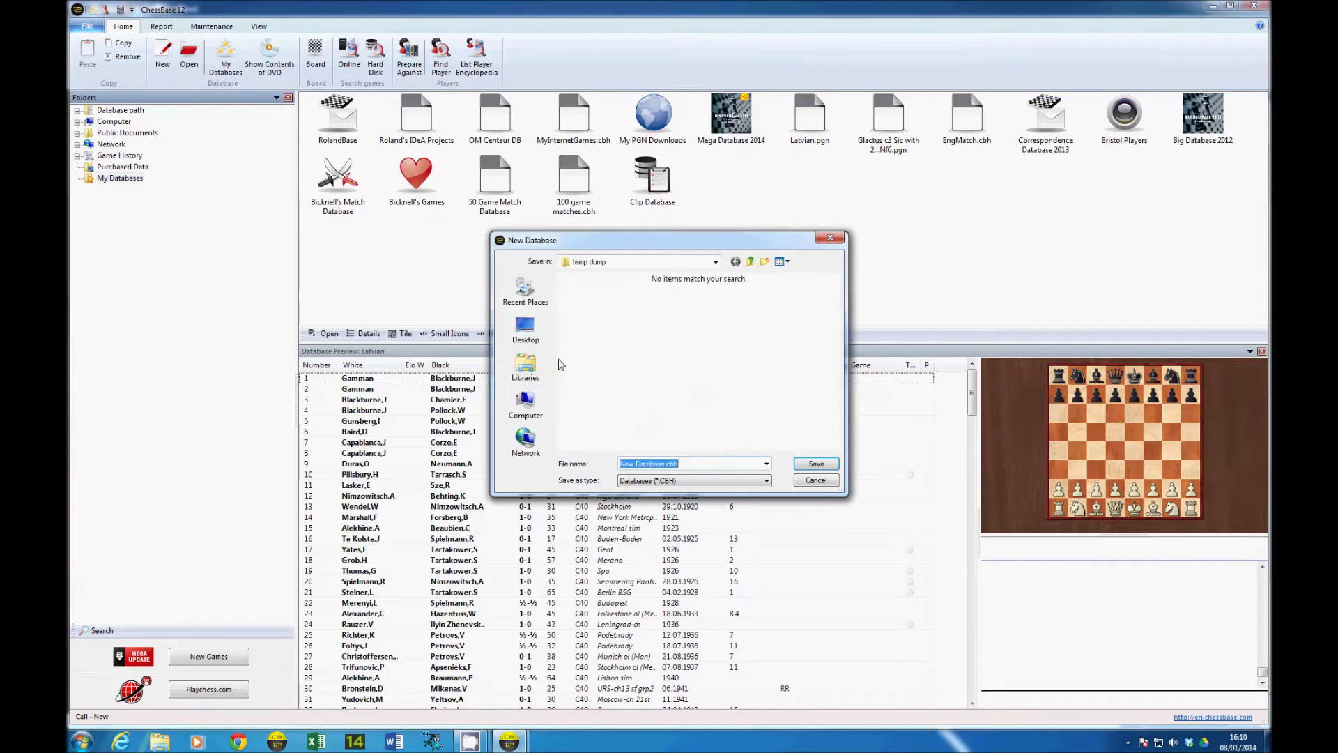
left_click(720, 482)
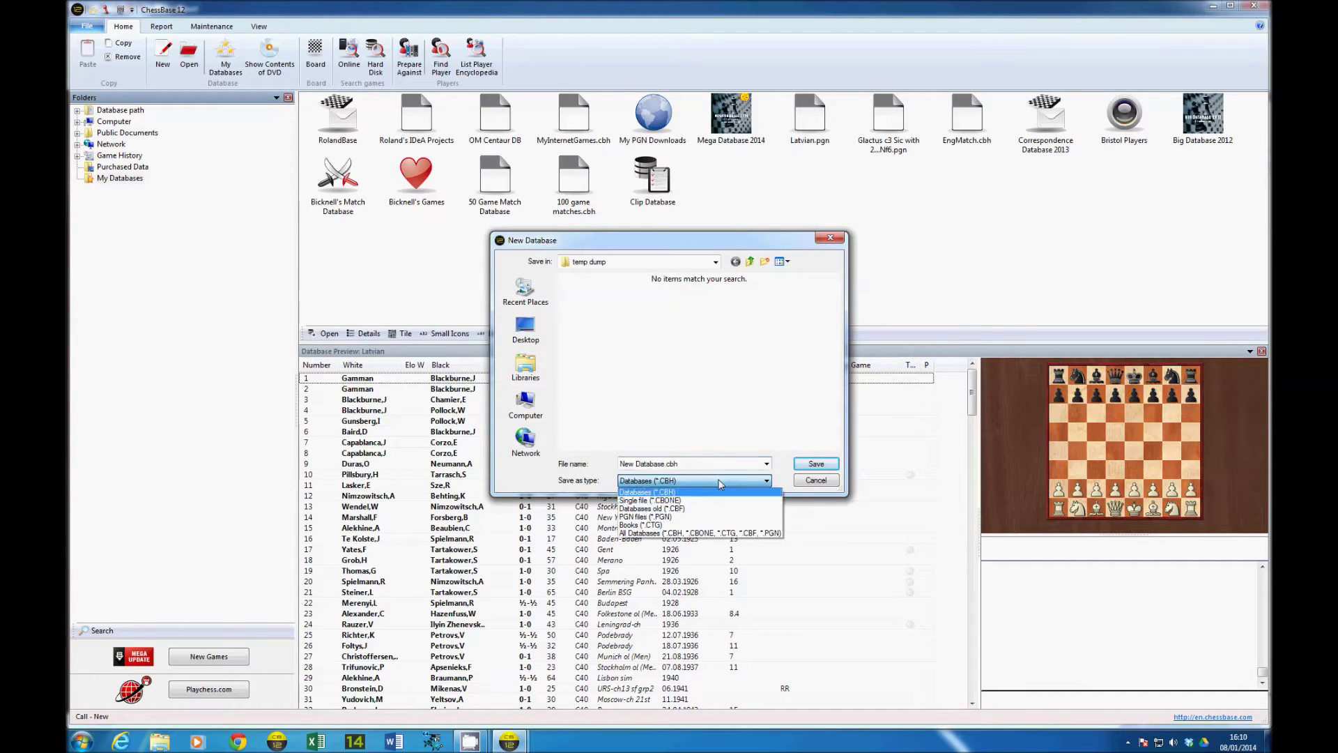
left_click(699, 519)
left_click(687, 462)
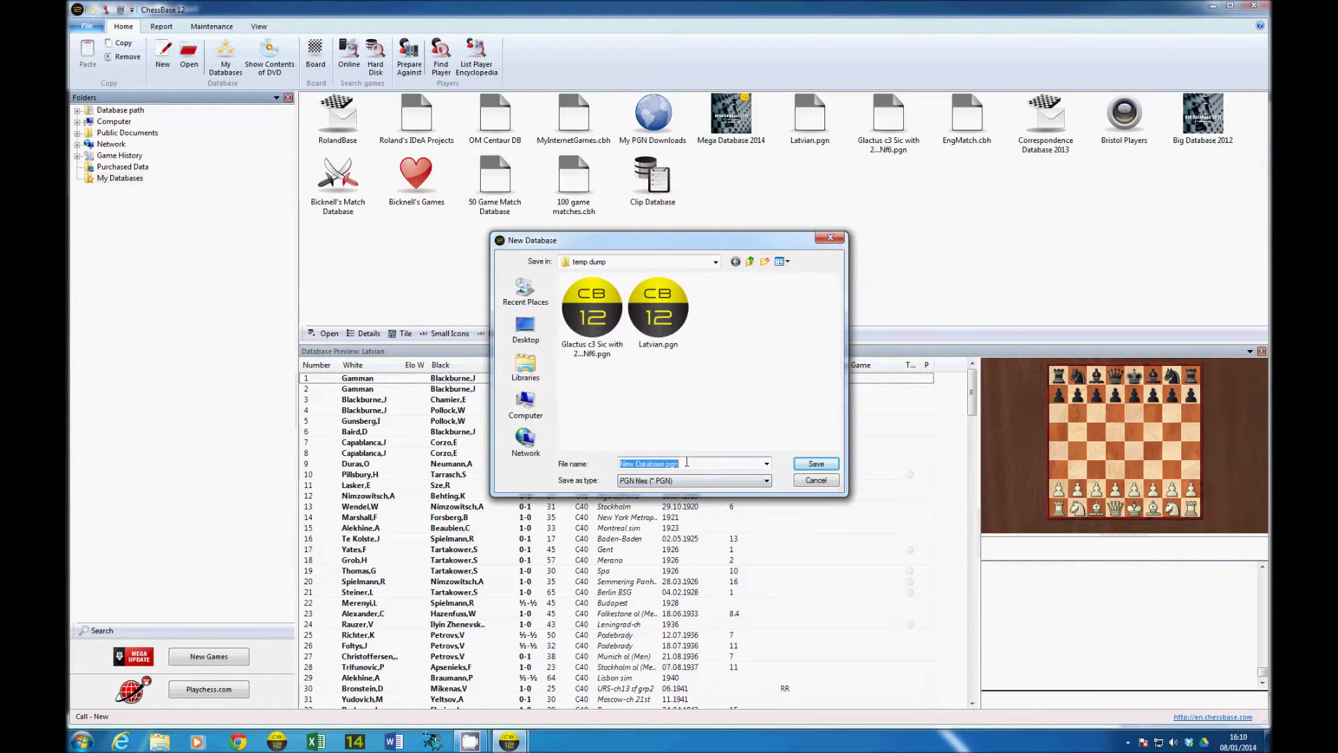
key("BackSpace")
type("Lat")
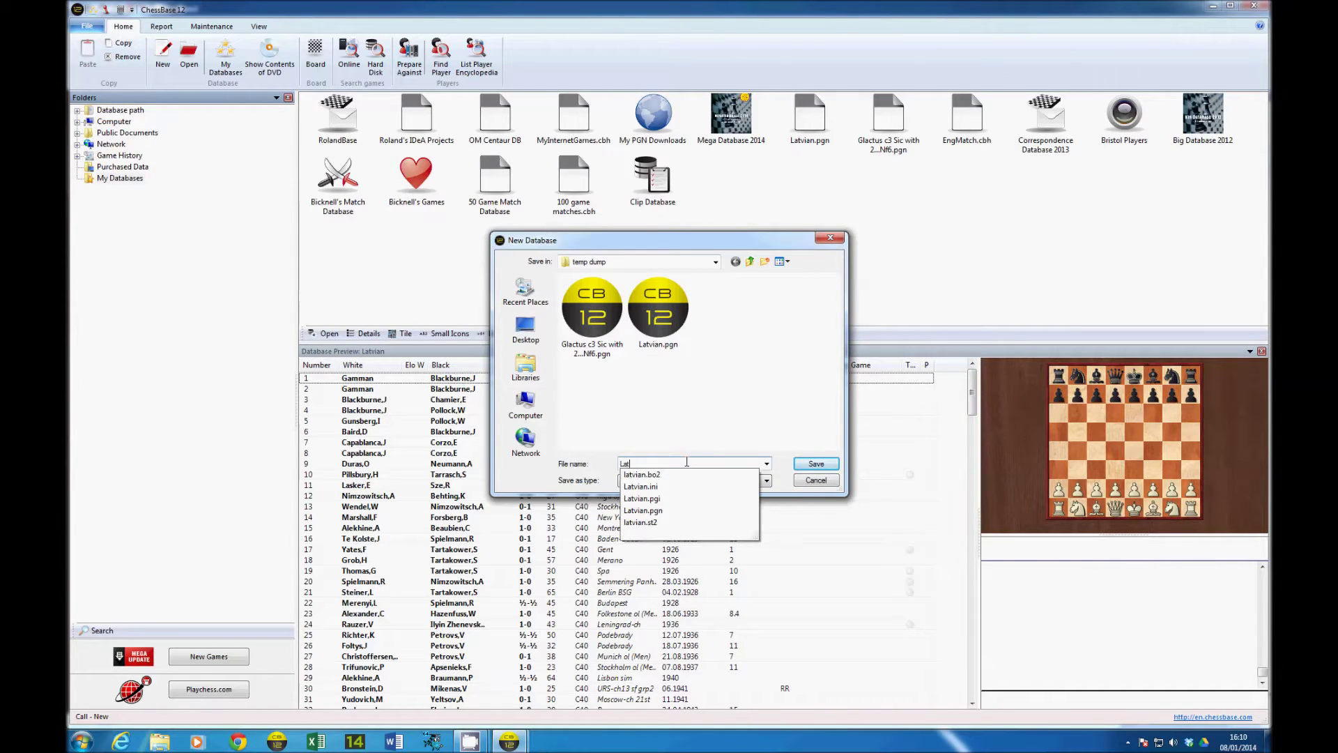
type("vian2")
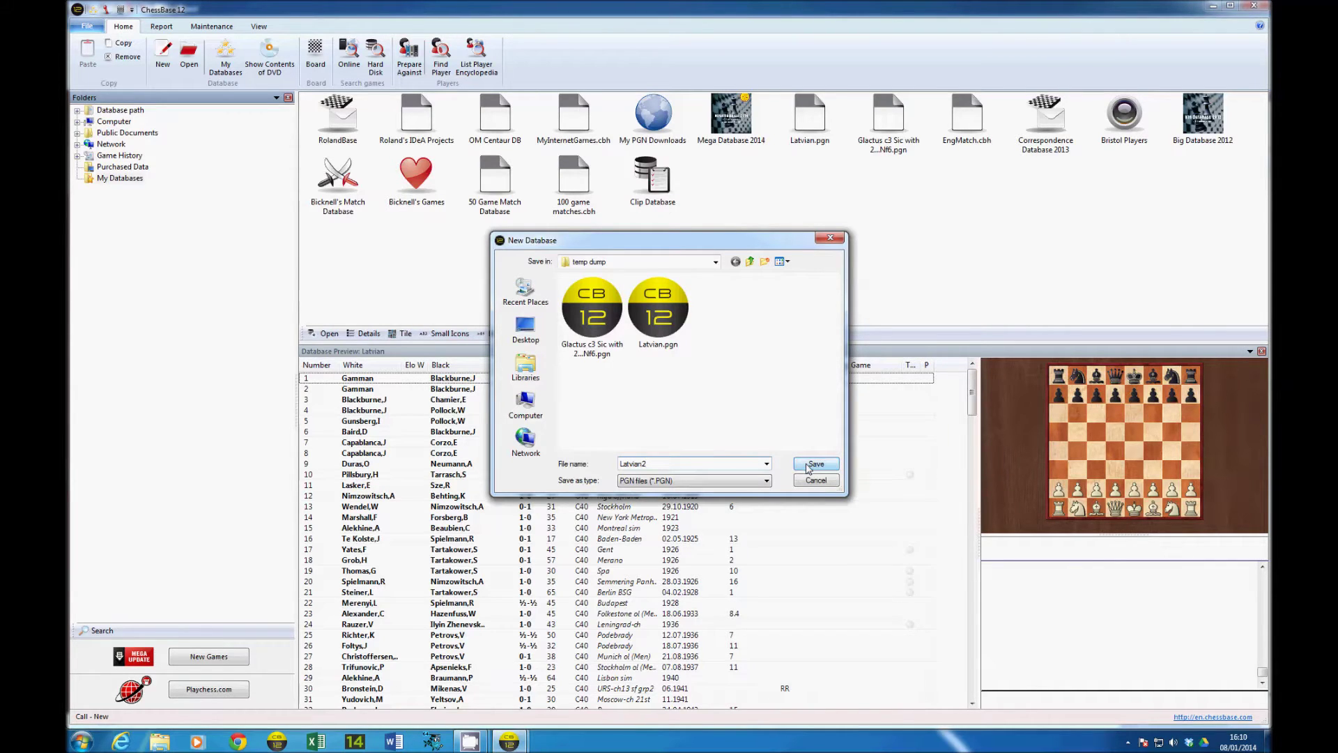
left_click(808, 466)
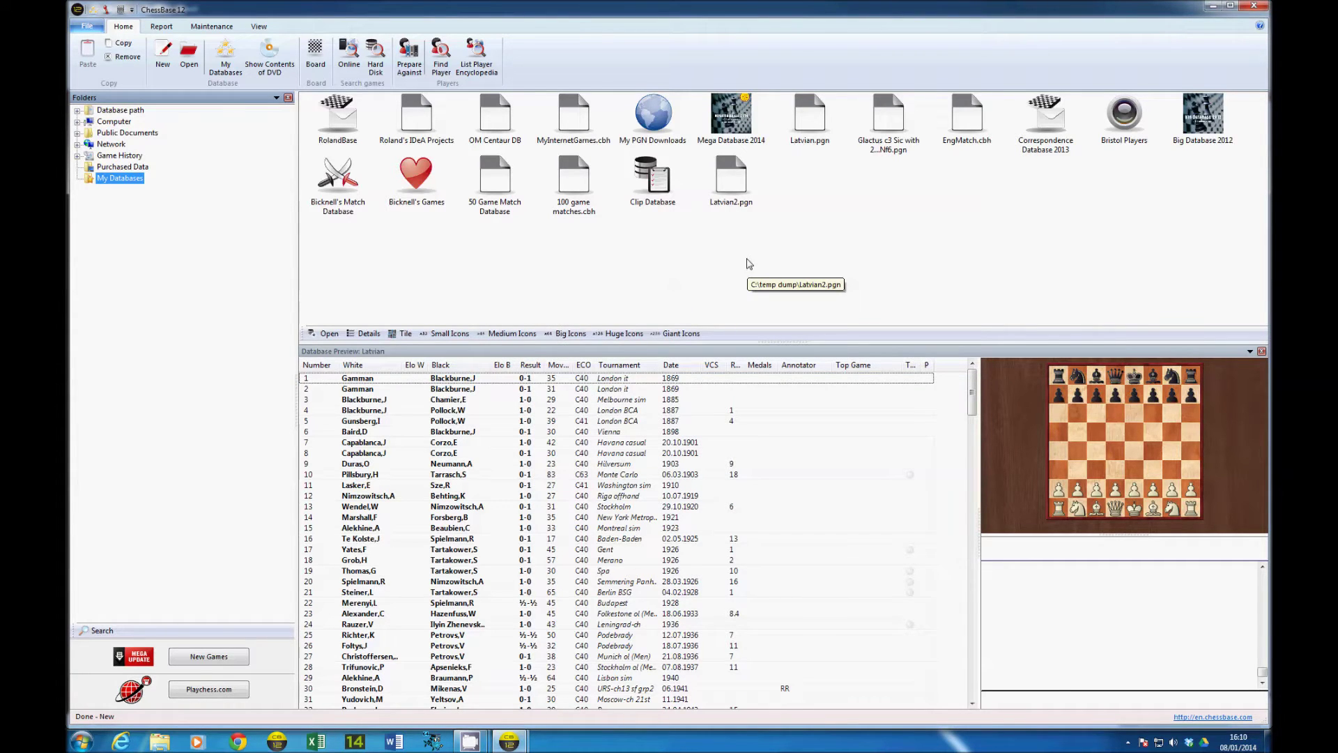
Open Mega Database 2014 and filter its games by the position copied from the board, limited to good games
left_click(732, 126)
double_click(732, 128)
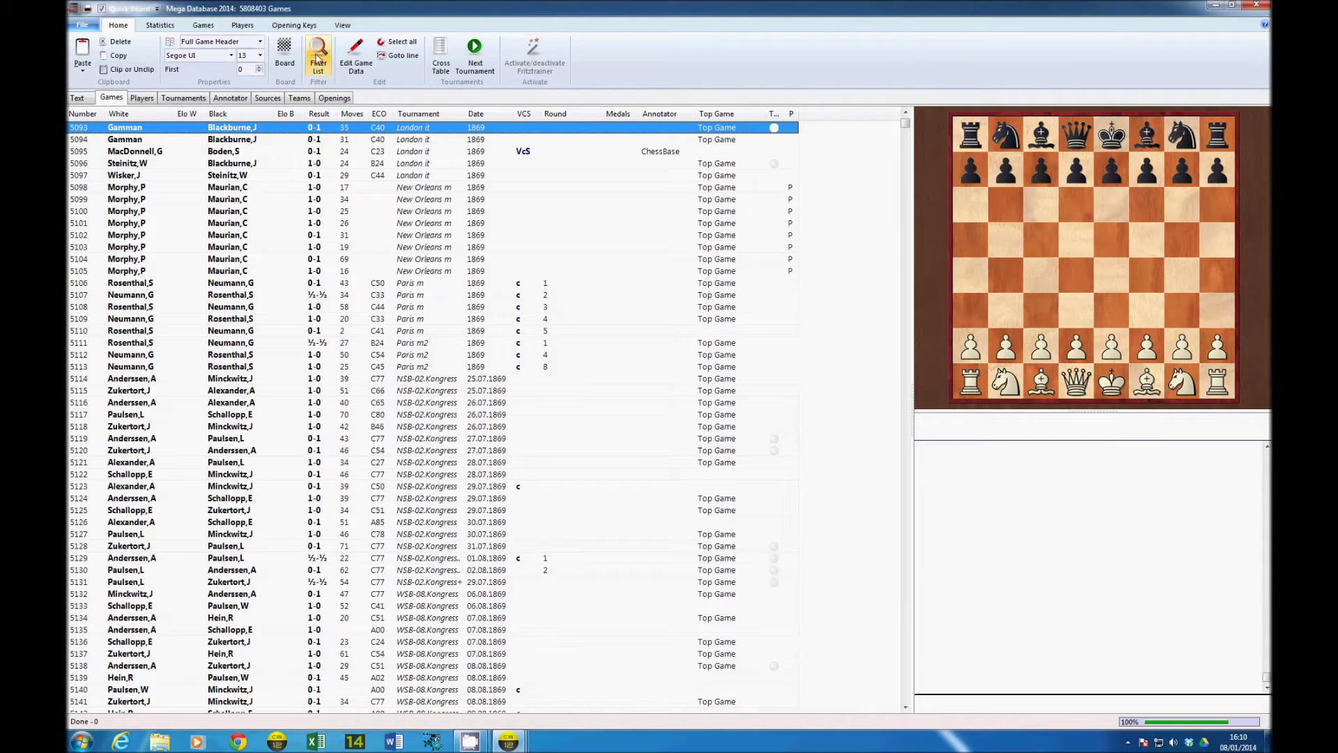
left_click(318, 56)
left_click(588, 208)
left_click(740, 436)
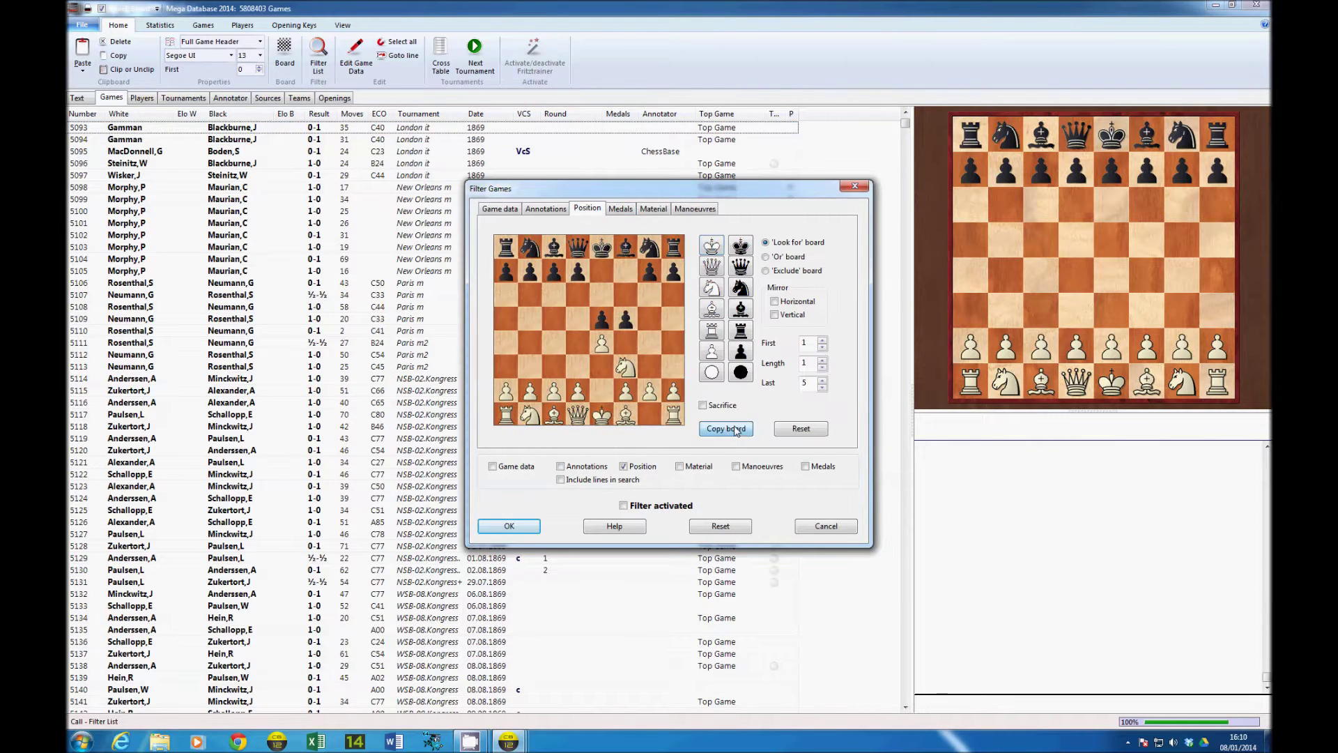
left_click(756, 402)
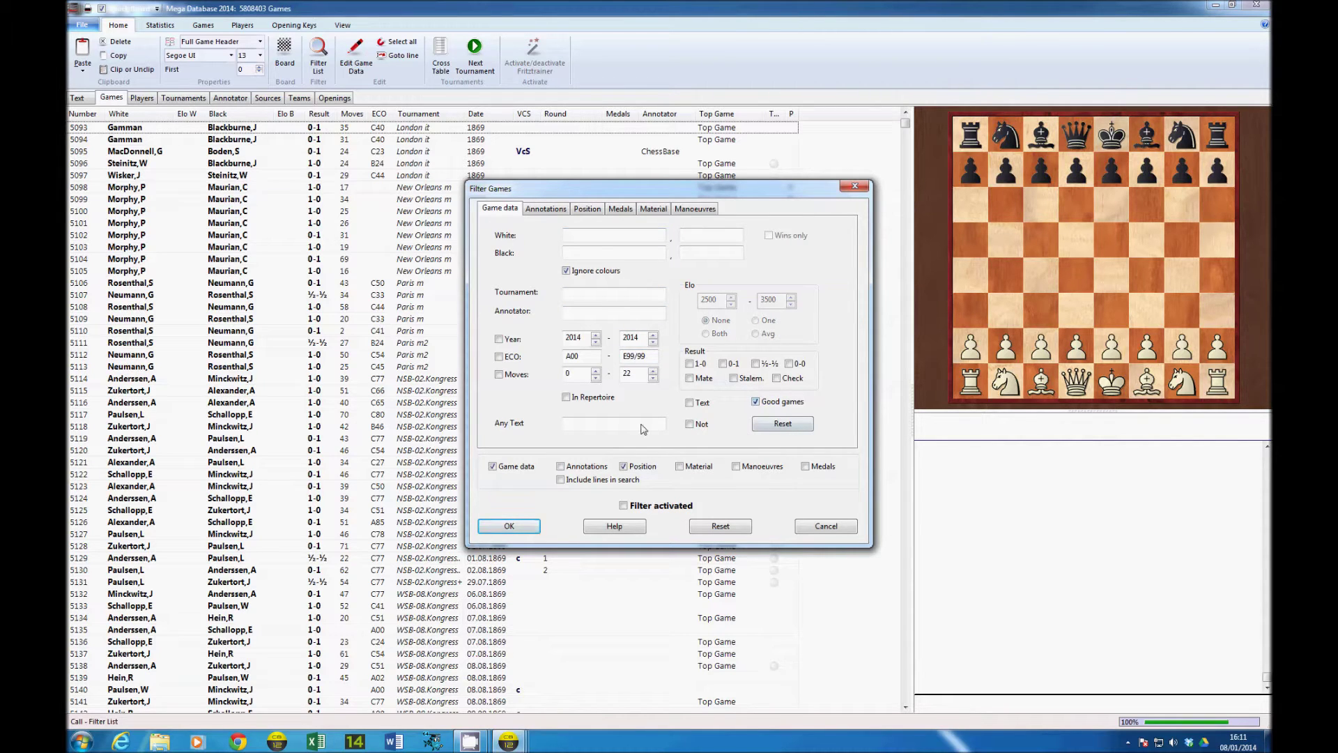
left_click(518, 528)
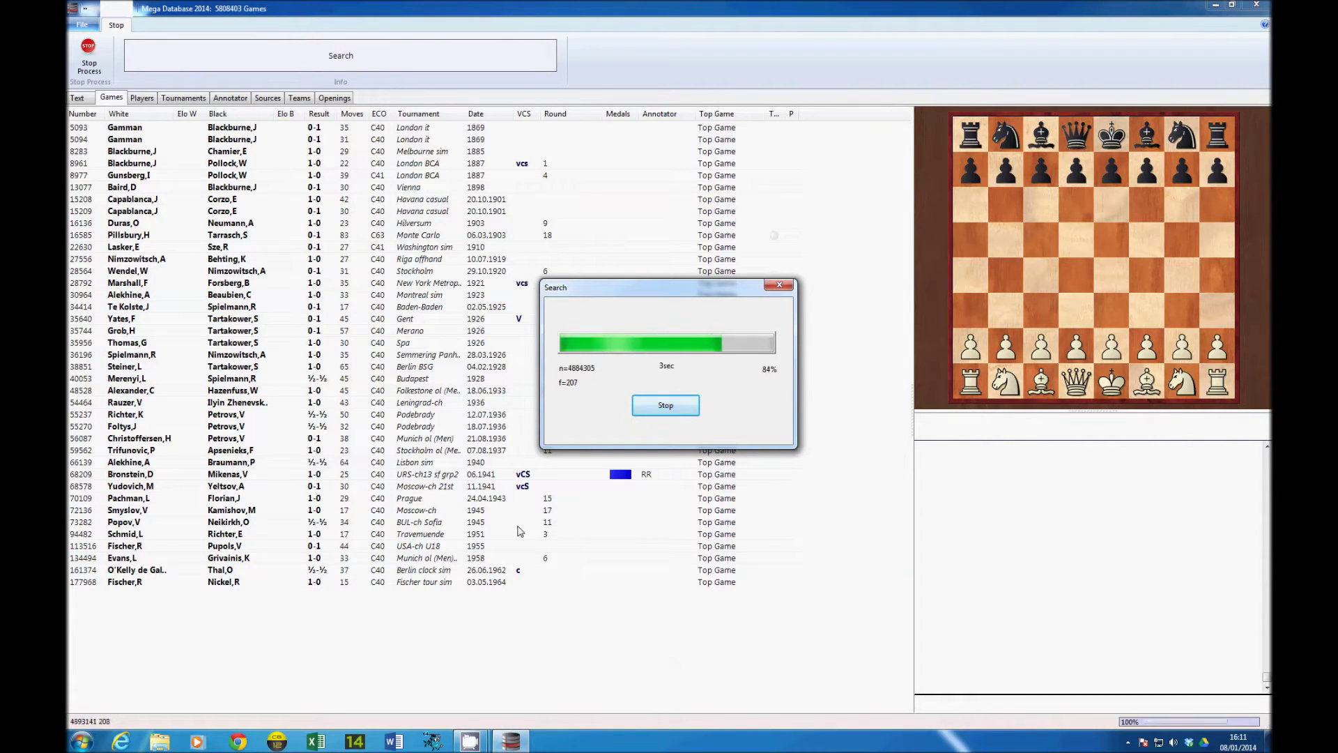
Select all the filtered games in Mega Database 2014 and copy them
left_click(371, 343)
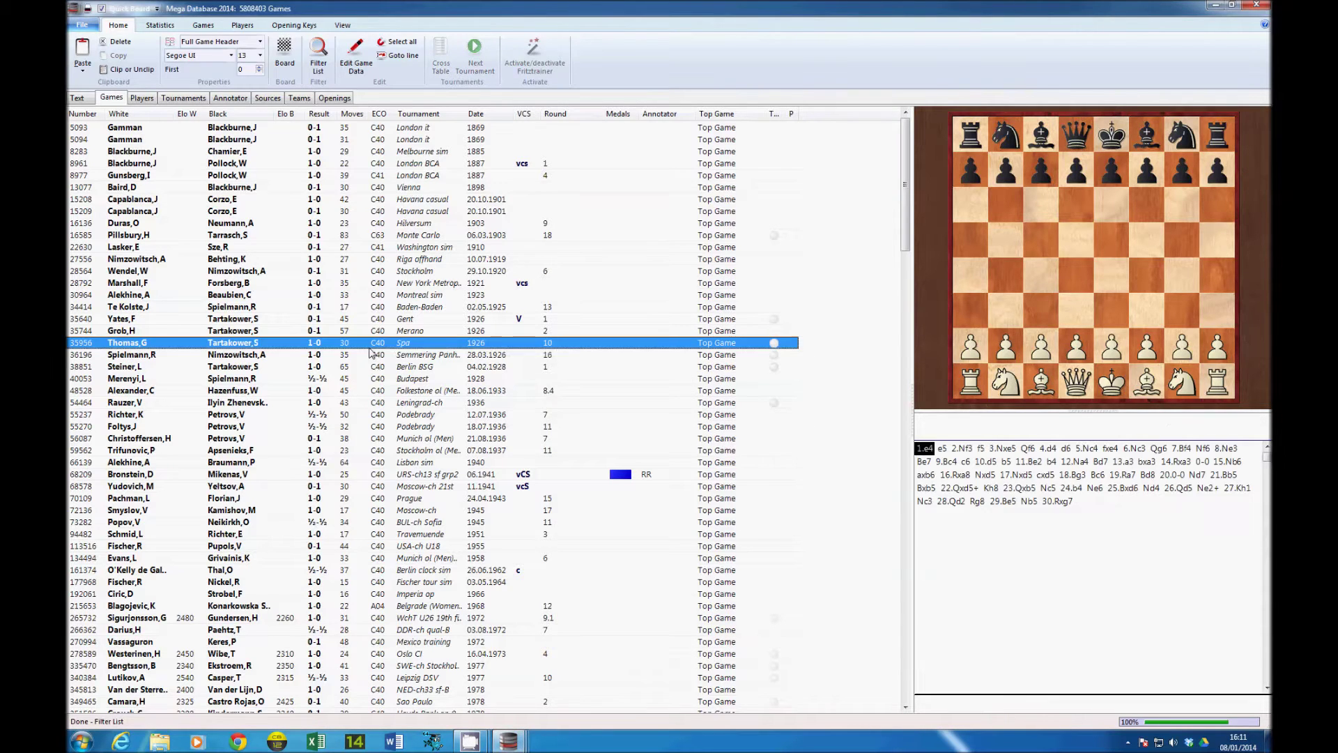
right_click(371, 345)
mouse_move(491, 362)
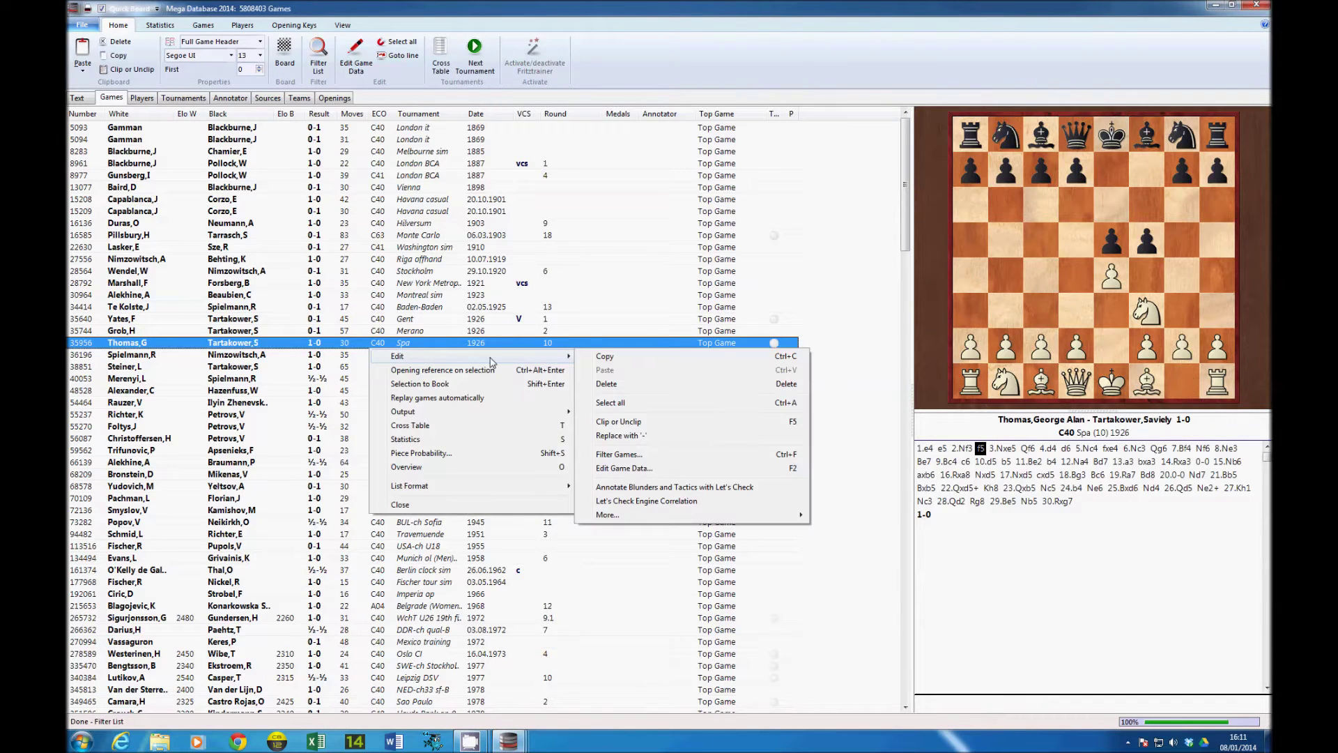
left_click(633, 407)
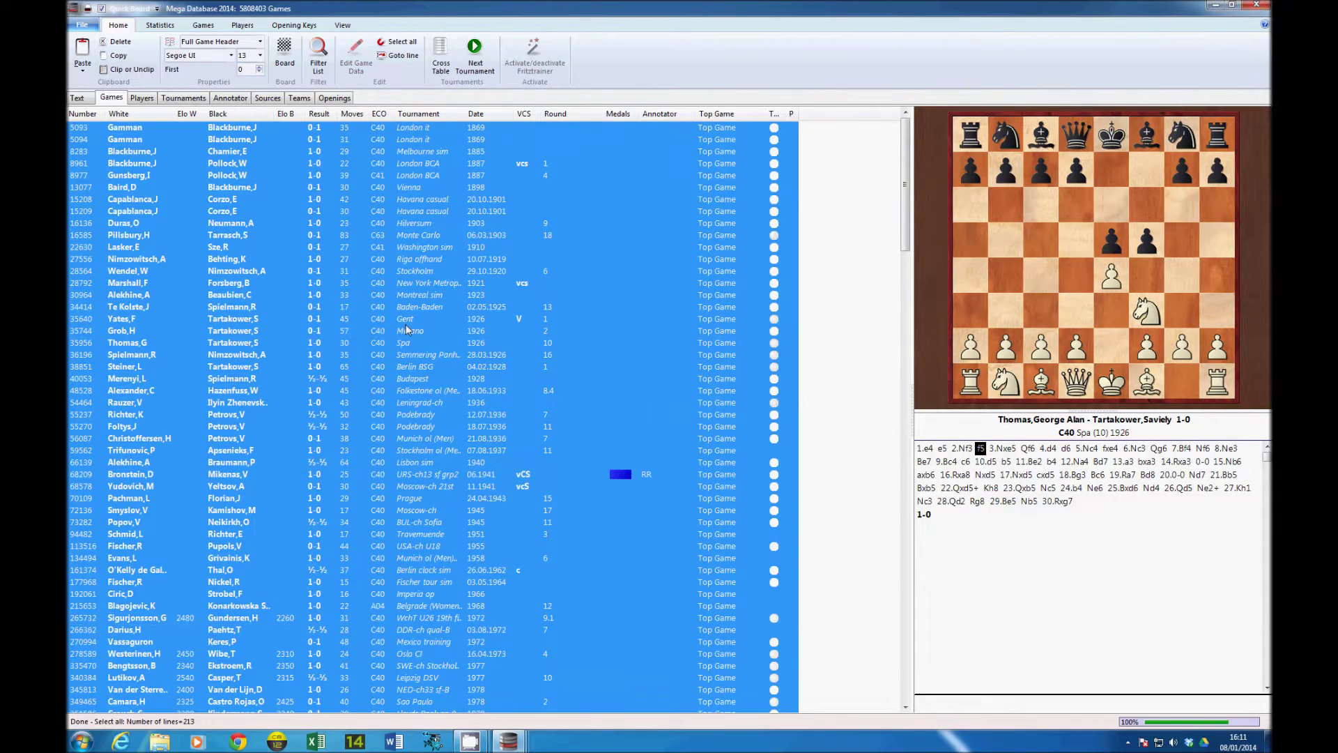
right_click(405, 325)
mouse_move(539, 340)
left_click(654, 334)
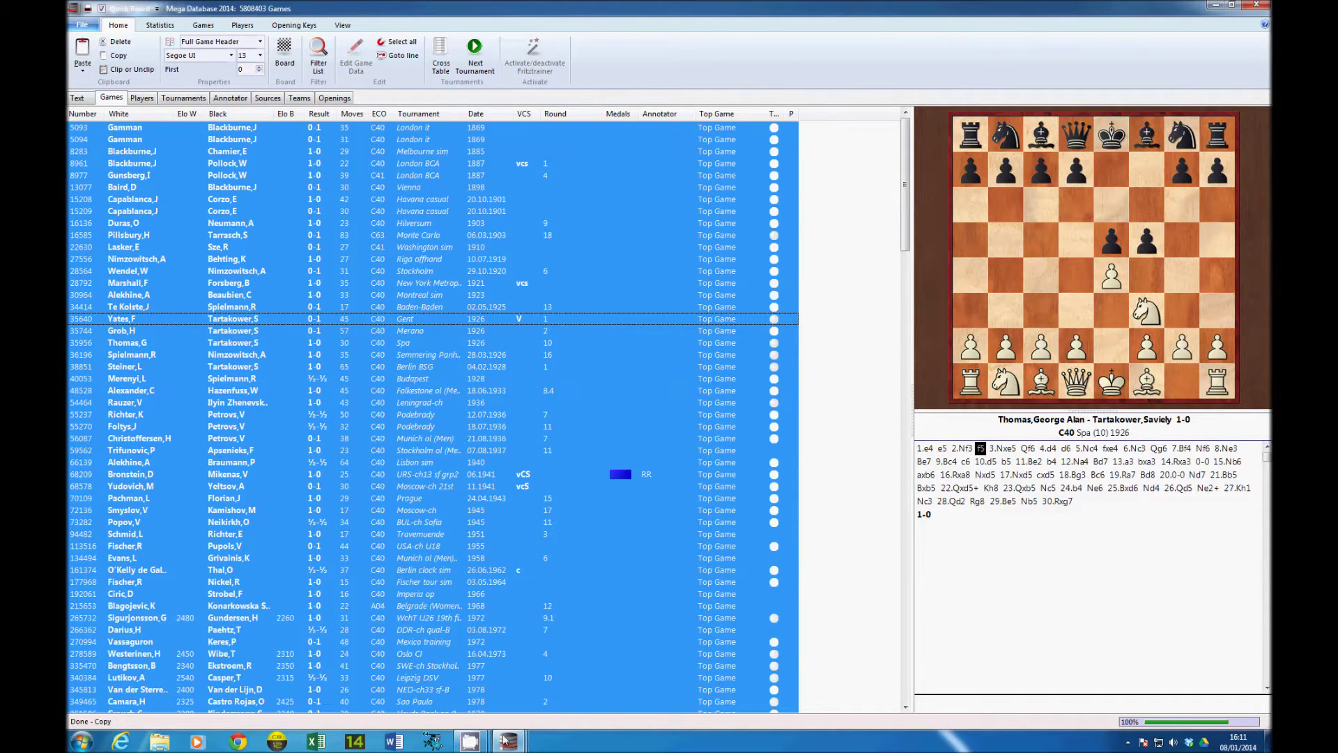
Paste the copied games into the Latvian2.pgn database, confirm the copy and close ChessBase
mouse_move(508, 740)
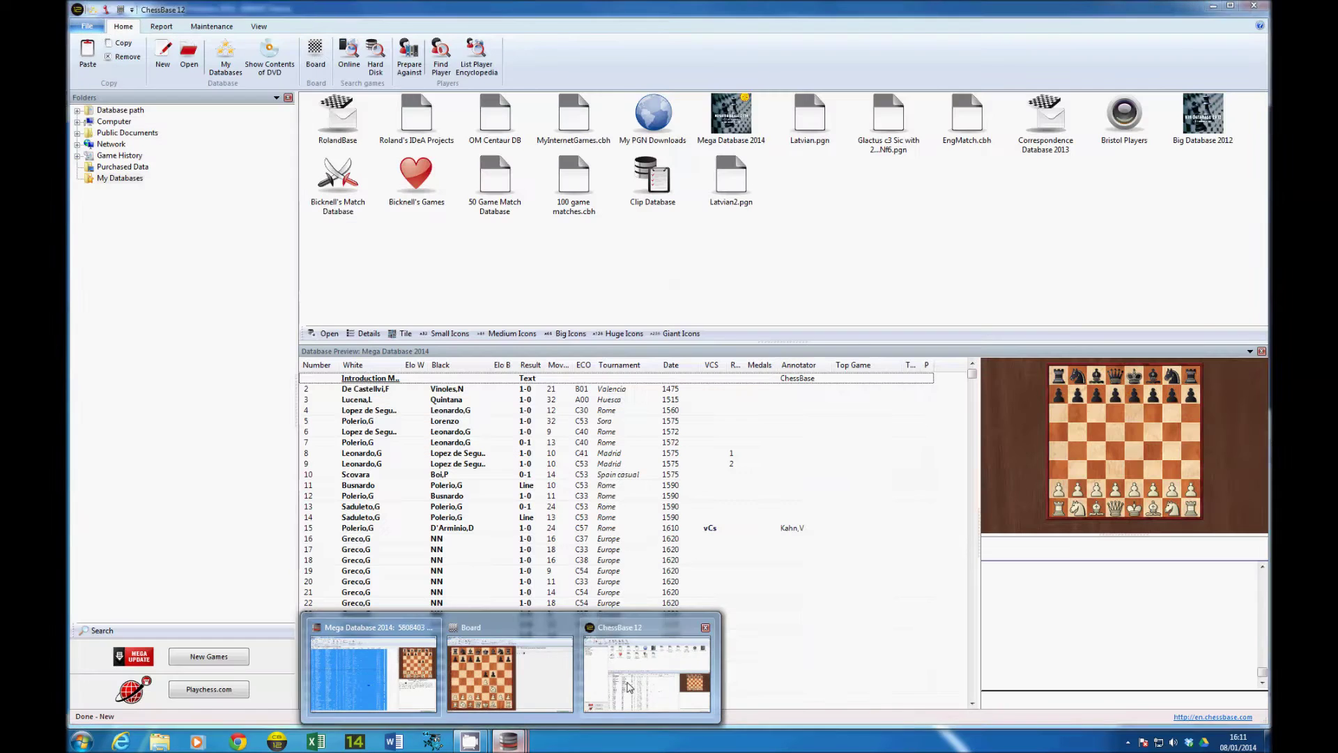
left_click(629, 686)
double_click(731, 183)
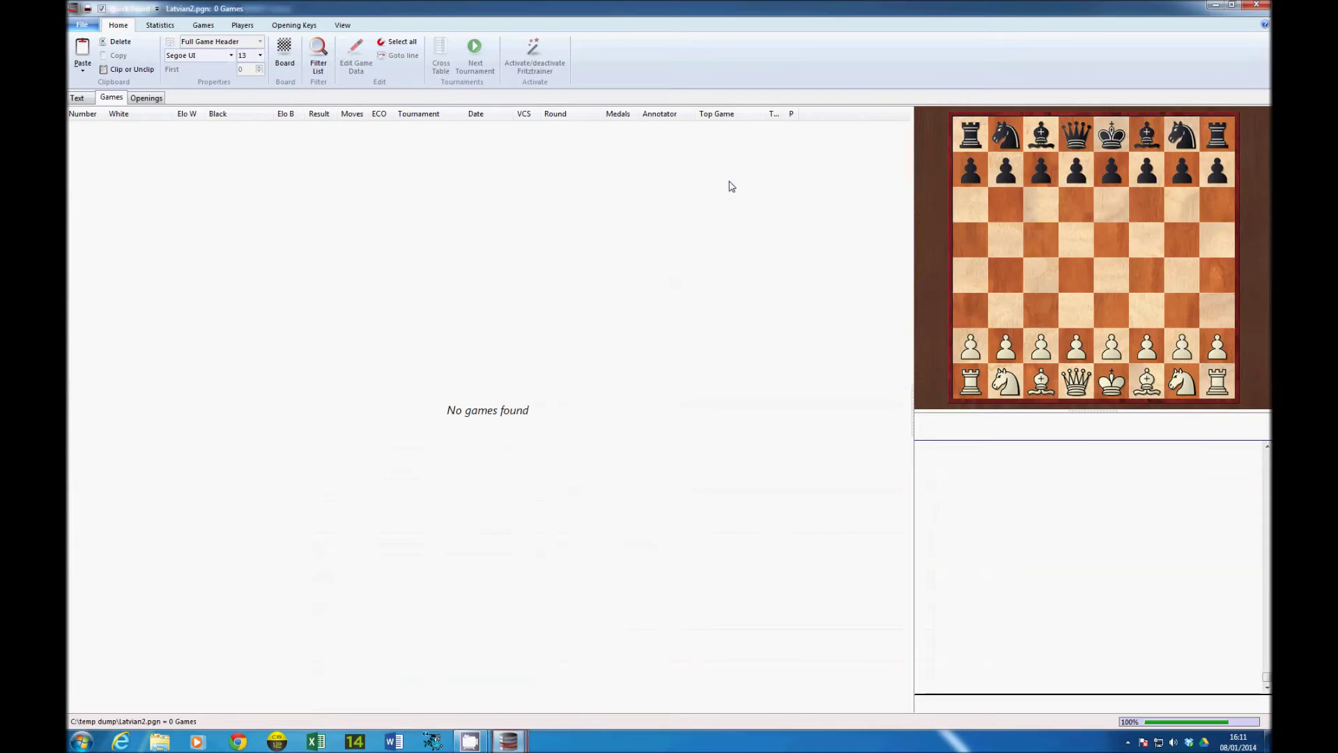
left_click(82, 50)
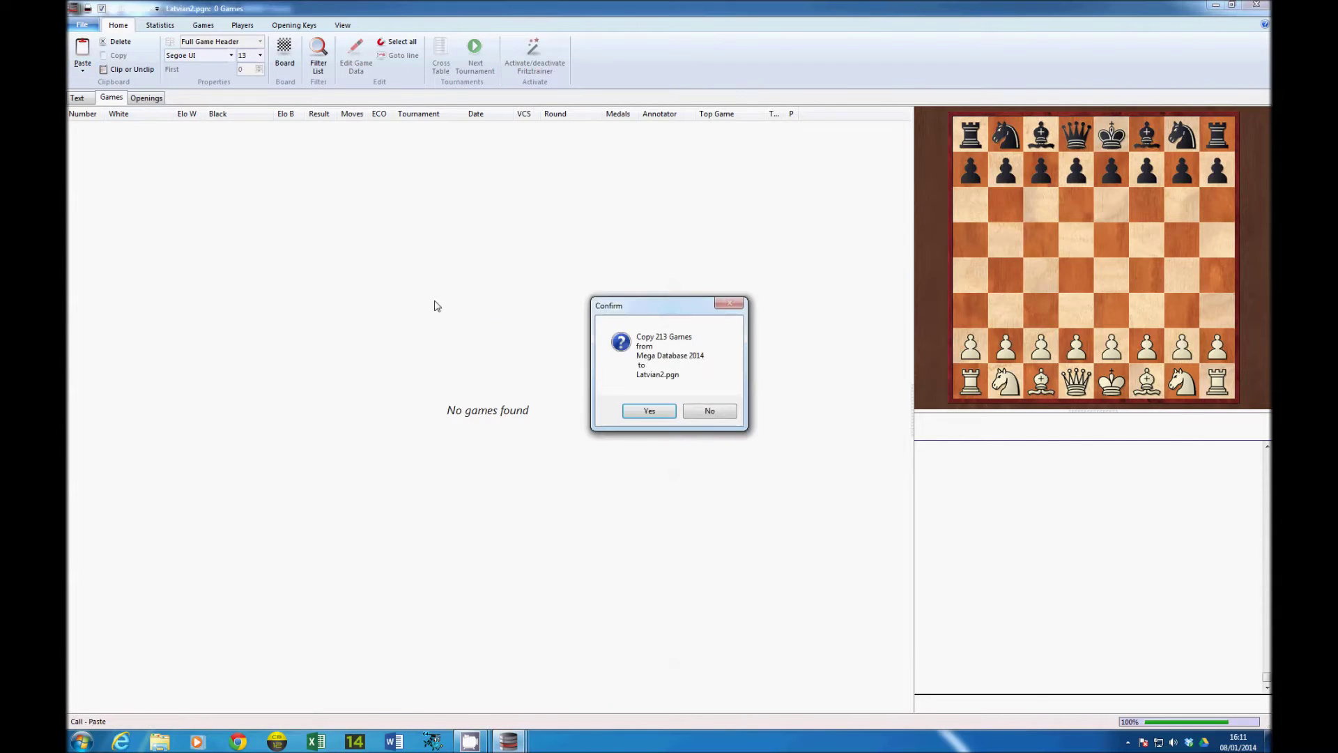
left_click(653, 411)
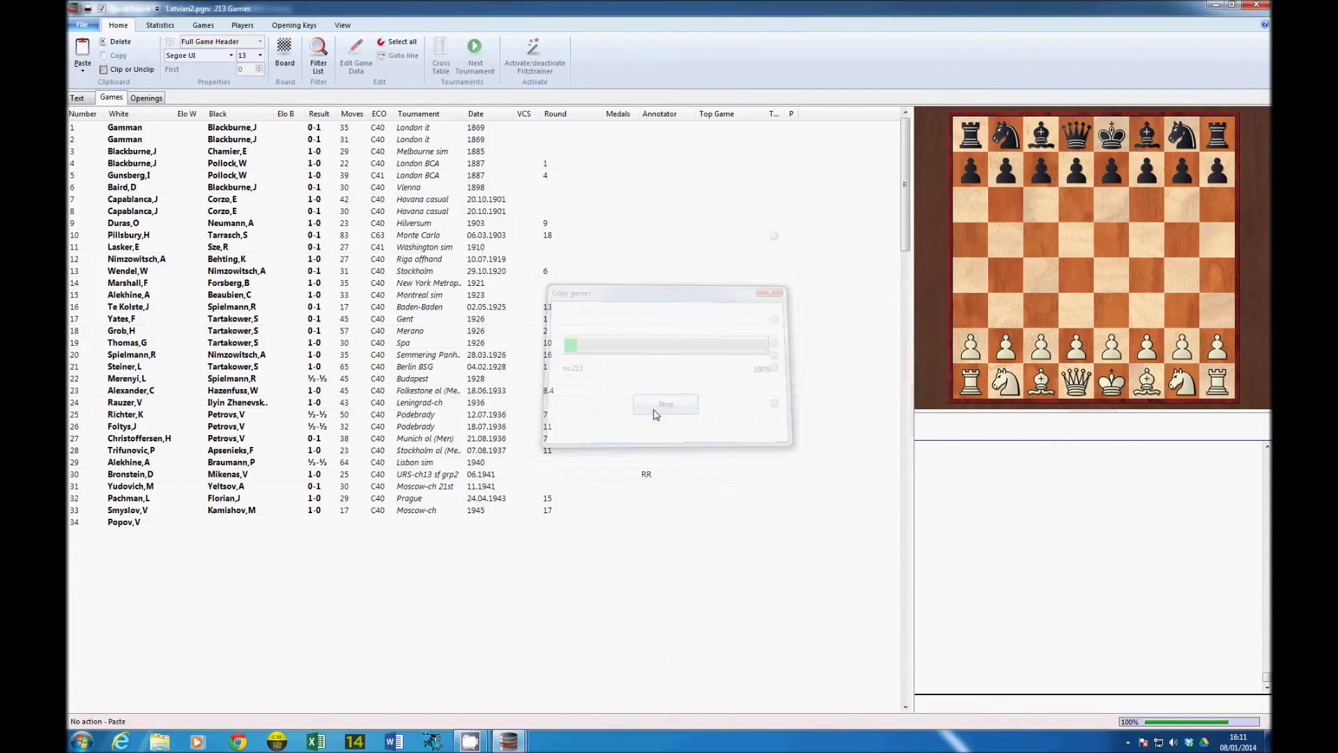
left_click(1253, 9)
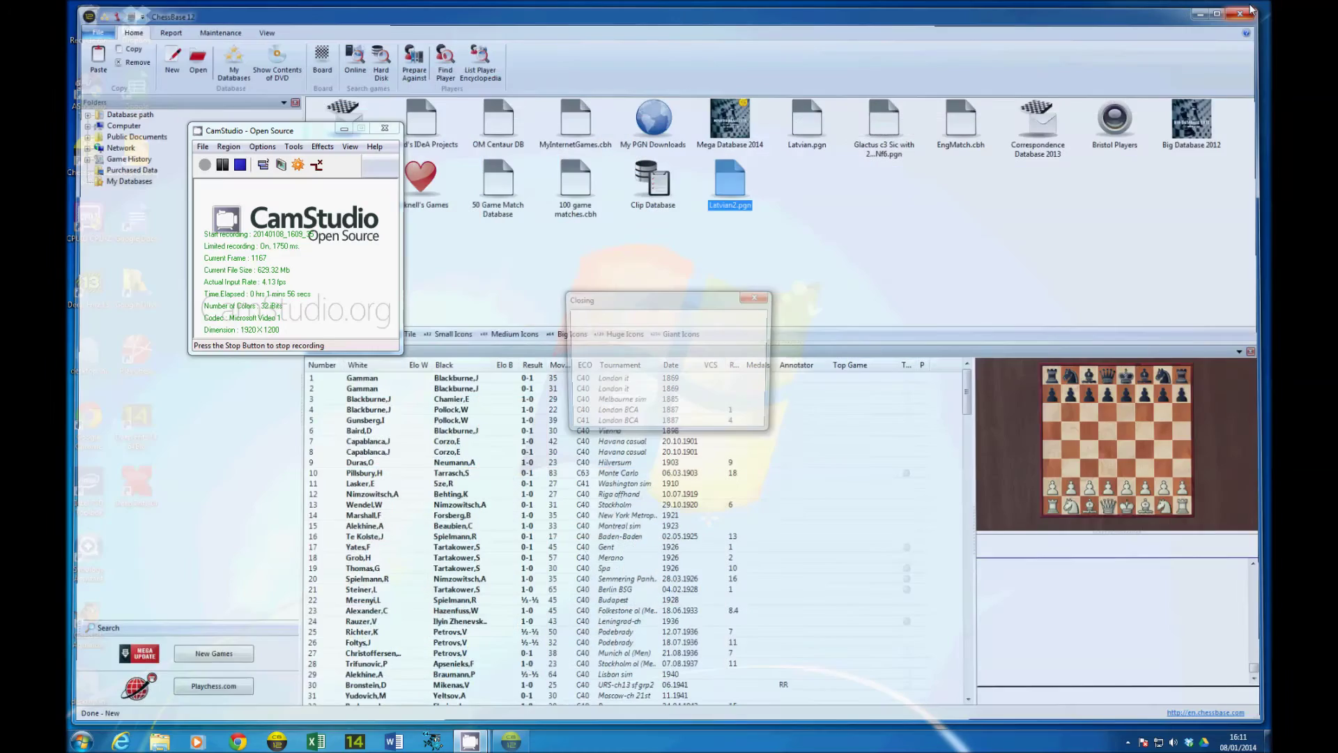
left_click(1240, 13)
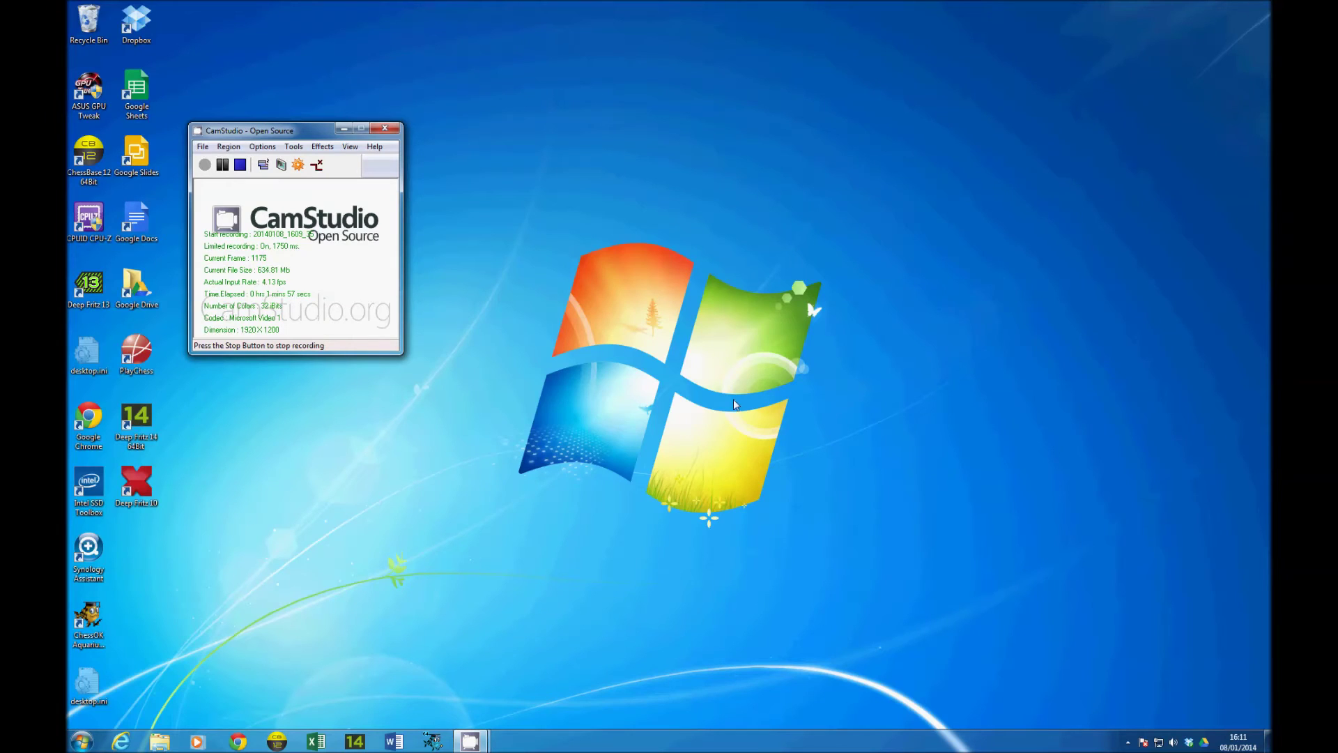
Switch to Houdini Aquarium and open Latvian2.pgn from the temp dump folder as a database
left_click(432, 741)
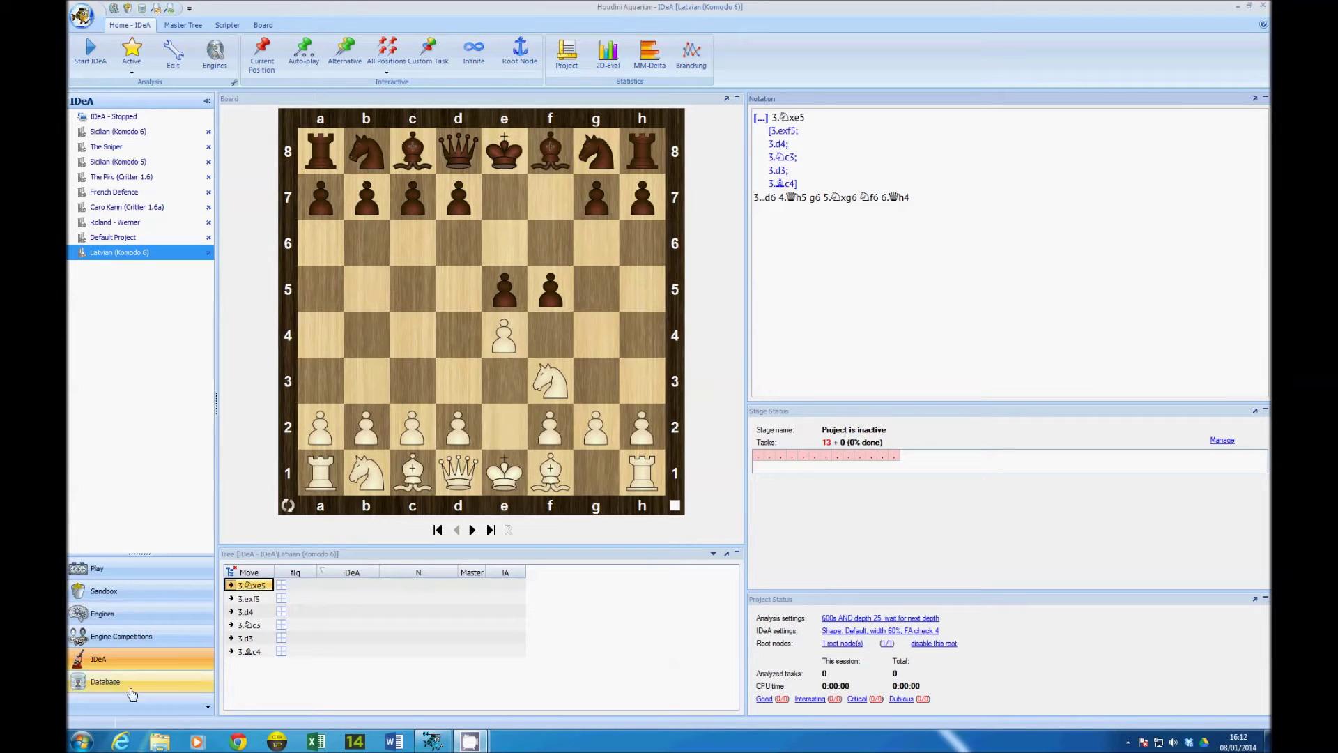
left_click(89, 685)
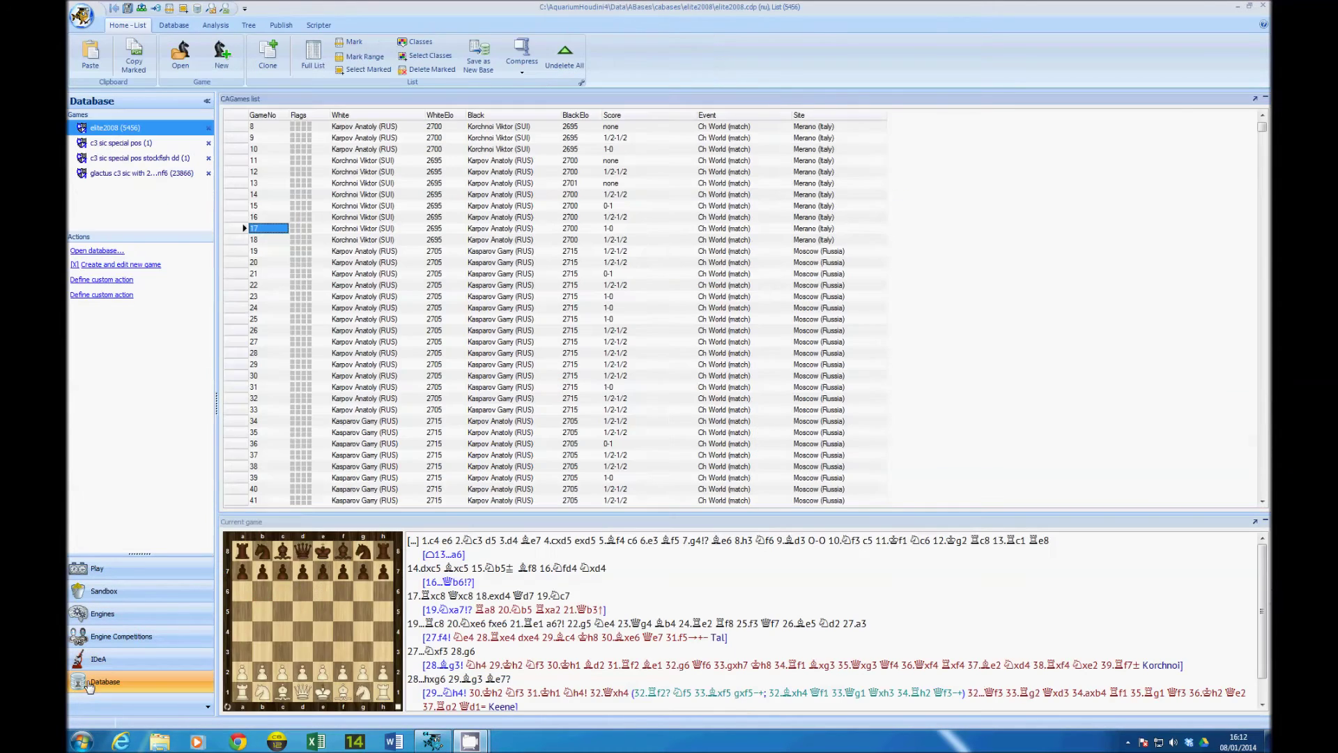
left_click(97, 252)
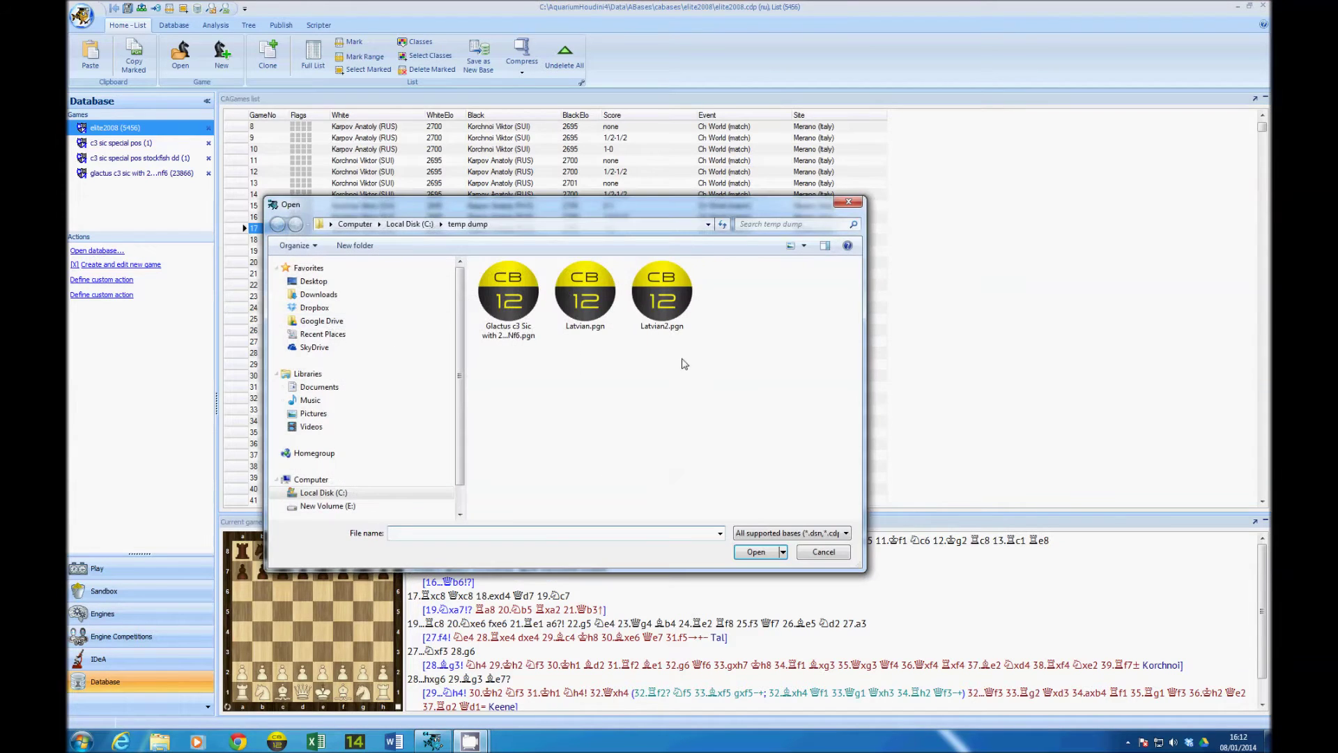
double_click(676, 308)
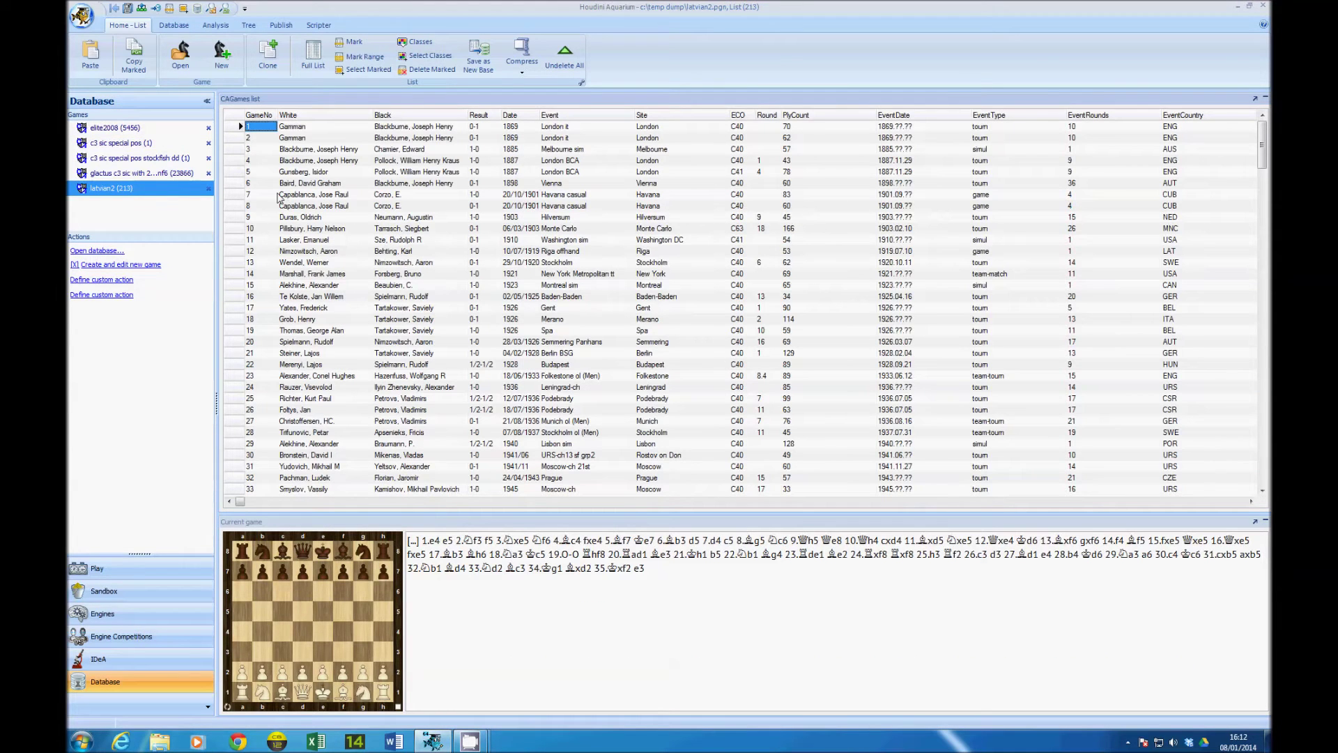
Mark all games in the latvian2 list and bring up the options for sending them to IDeA
left_click(291, 197)
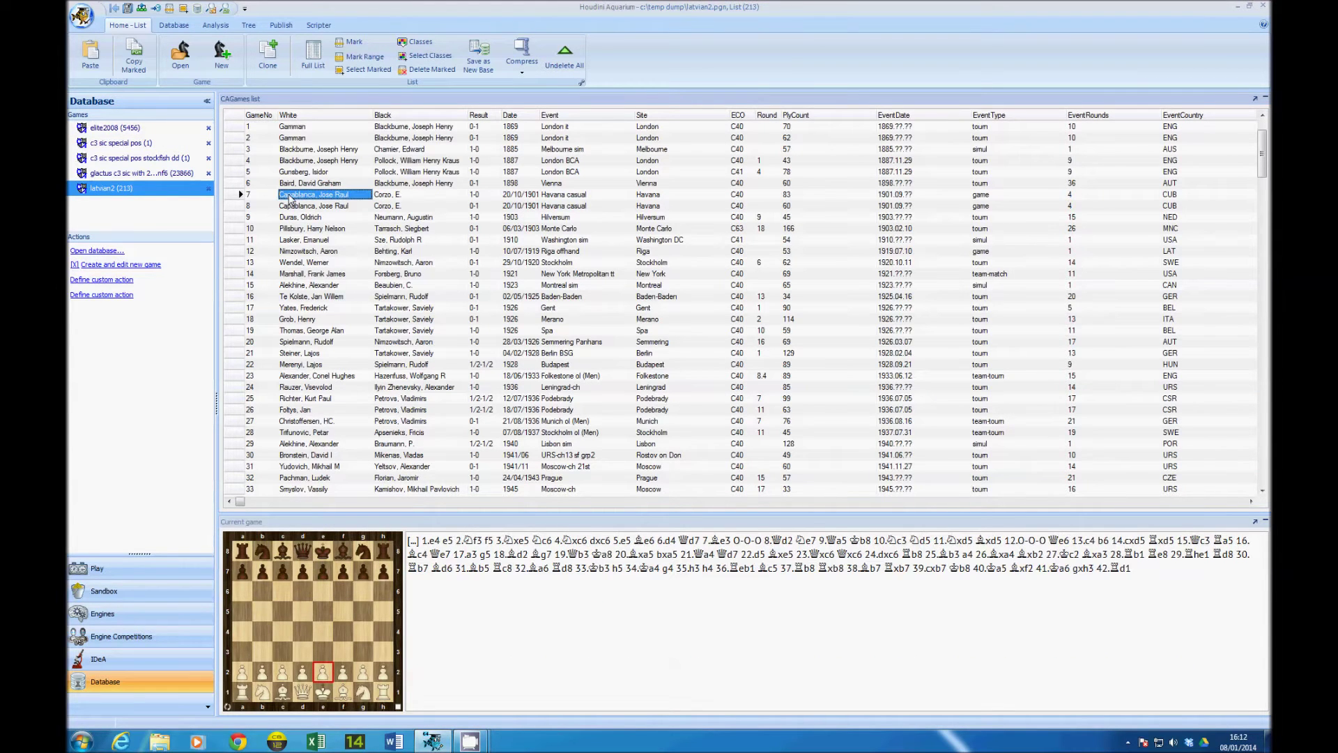
right_click(292, 198)
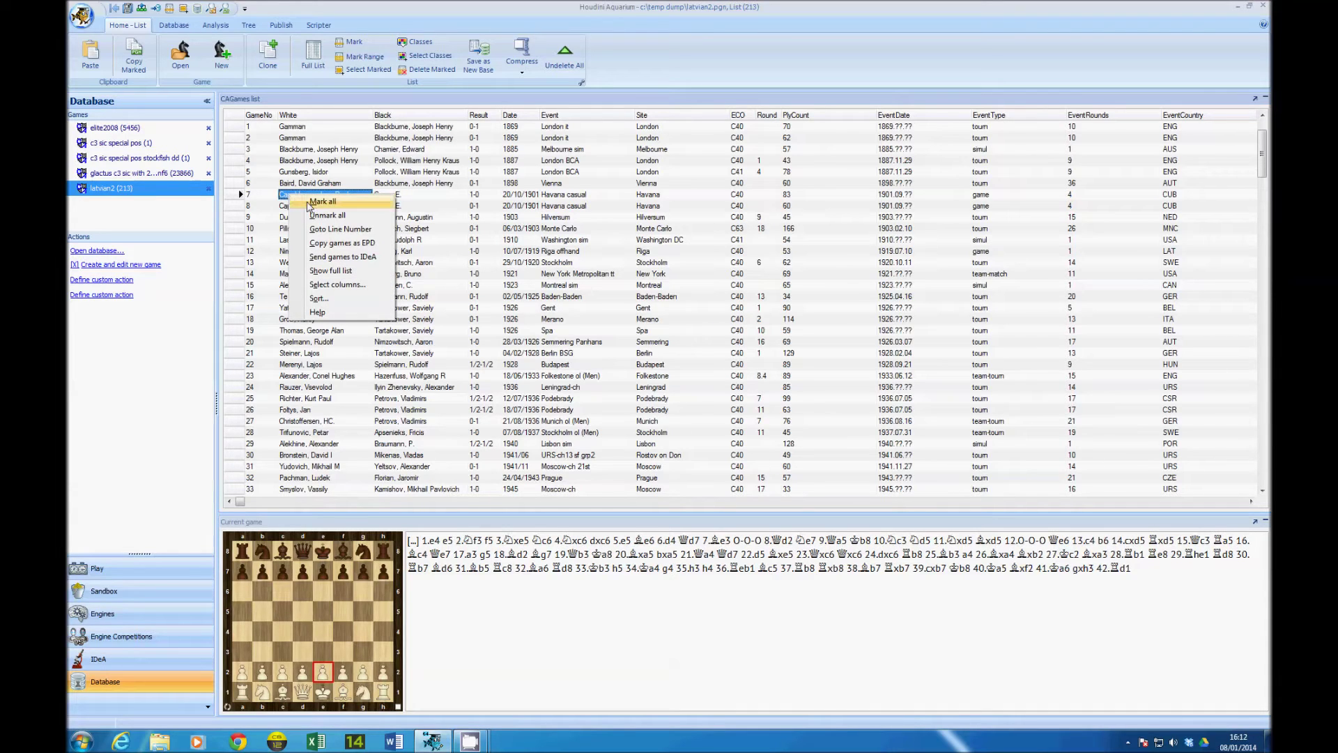
left_click(309, 203)
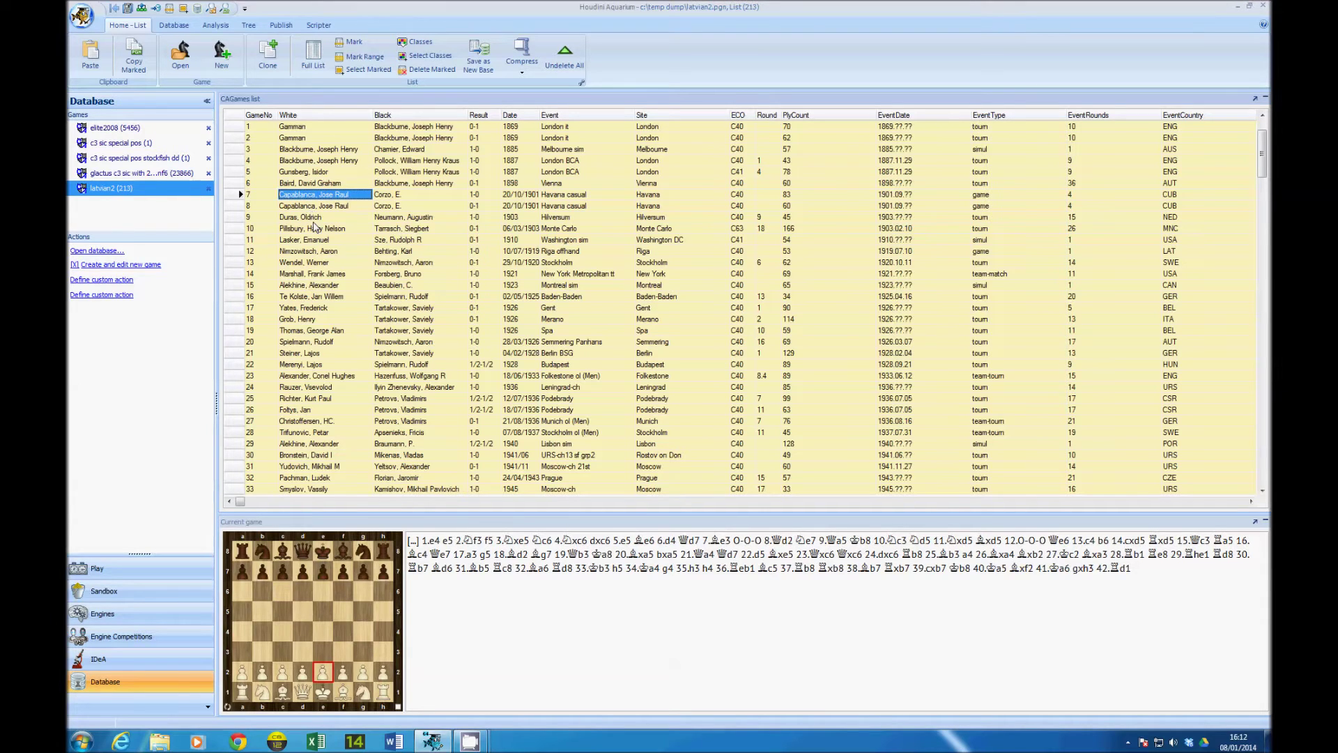
right_click(313, 222)
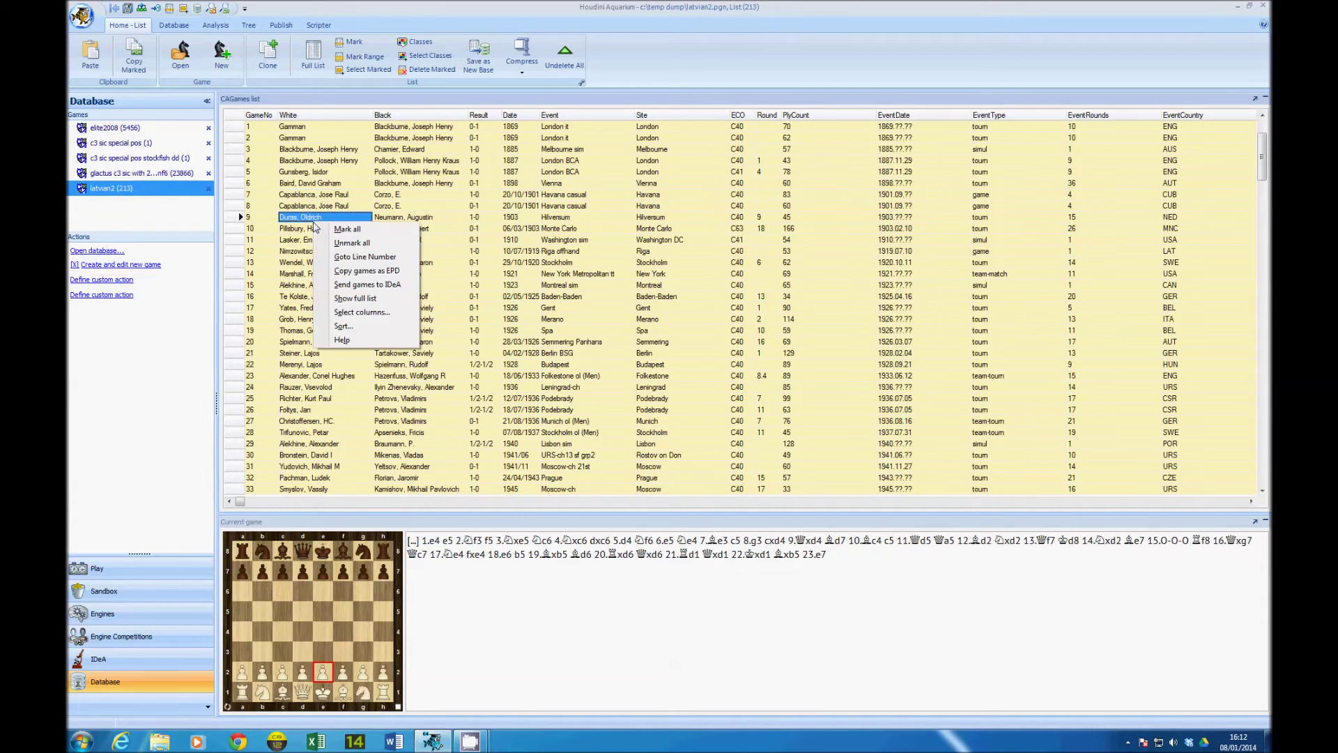
left_click(352, 285)
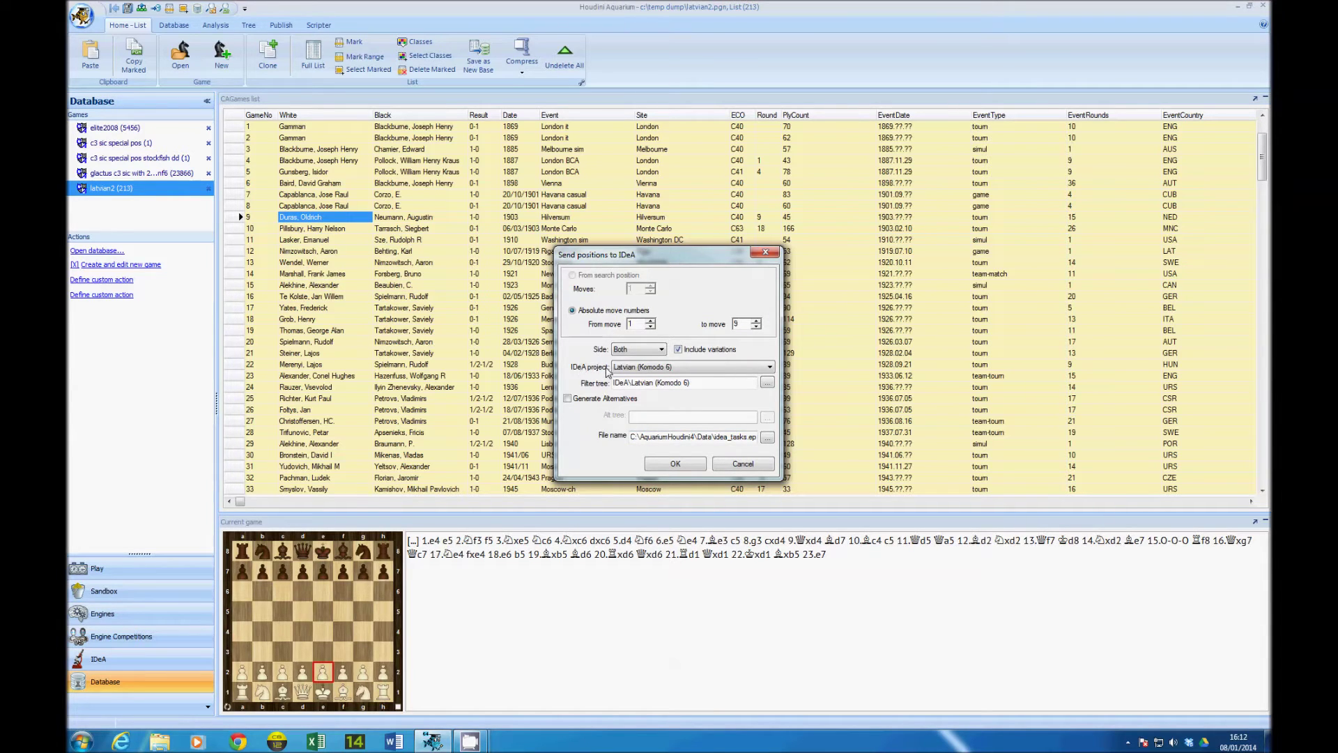
Try Sicilian (Komodo 5) as the target IDeA project and set it back to Latvian (Komodo 6)
left_click(700, 371)
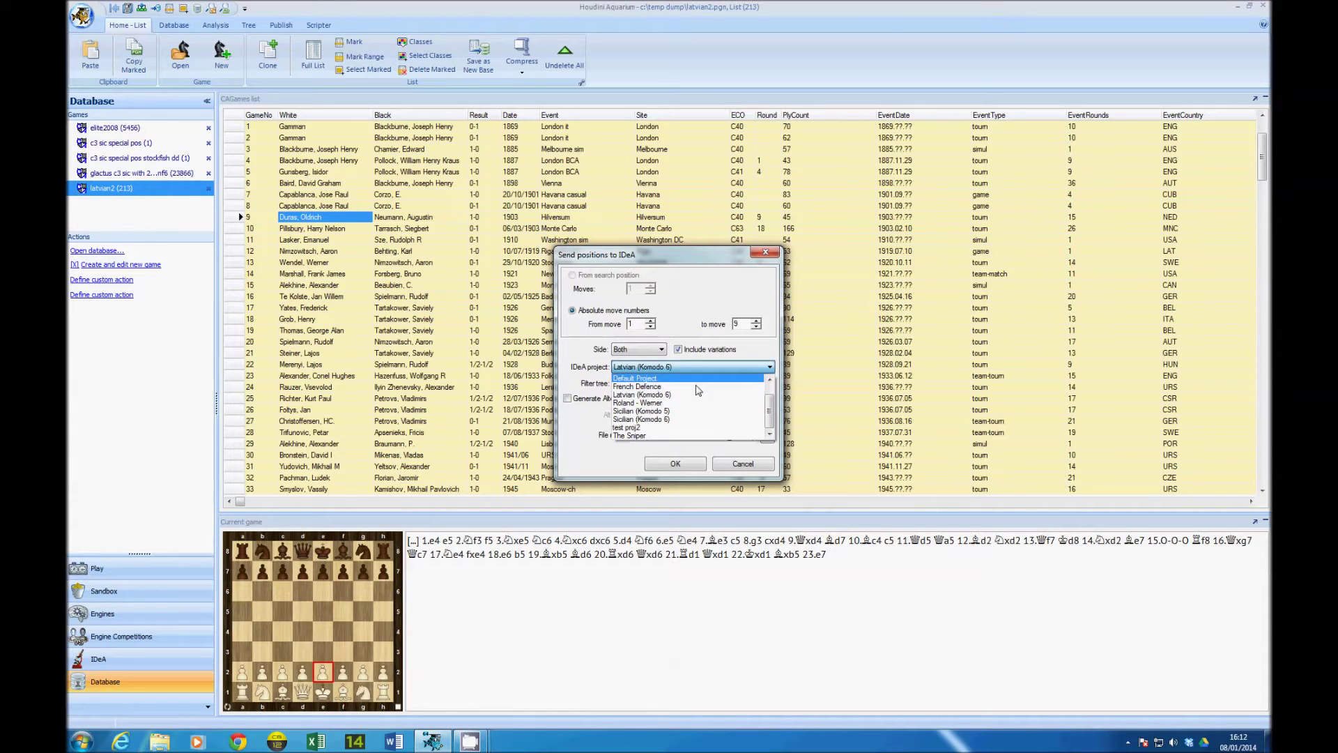
left_click(692, 418)
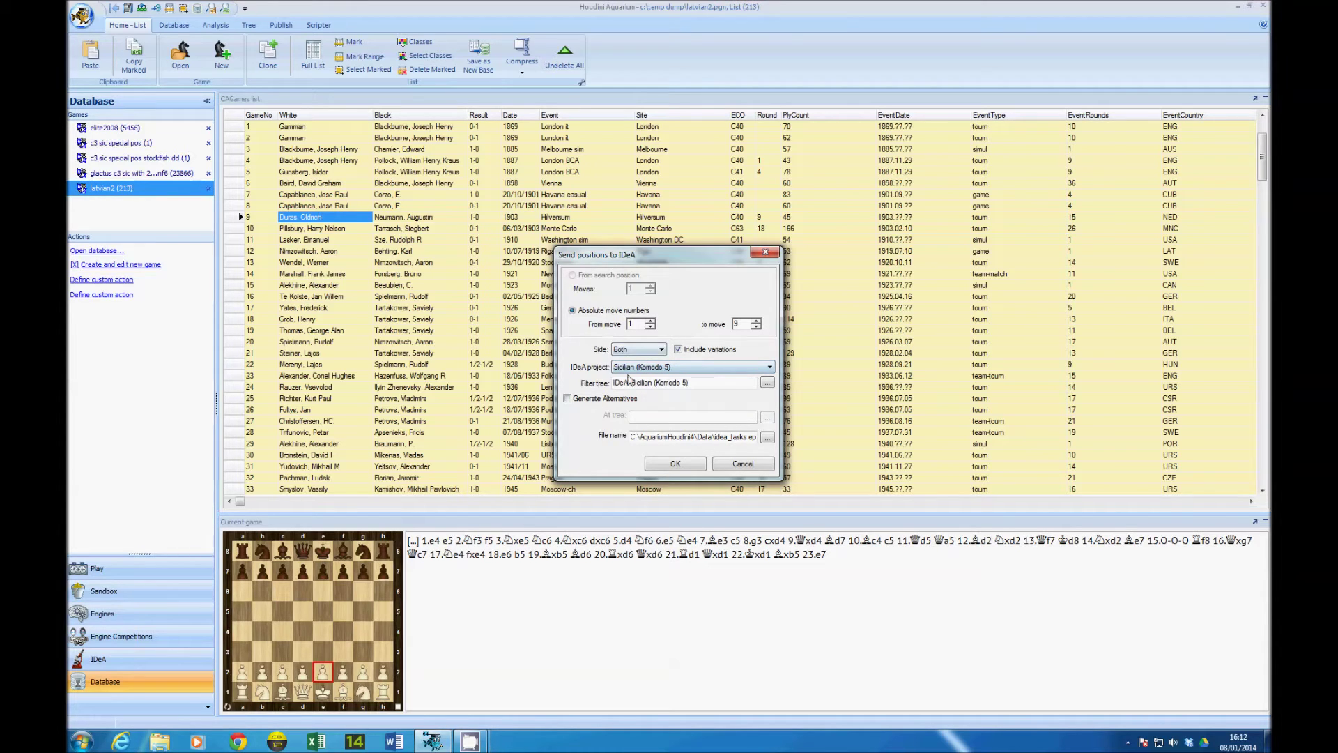
left_click(683, 370)
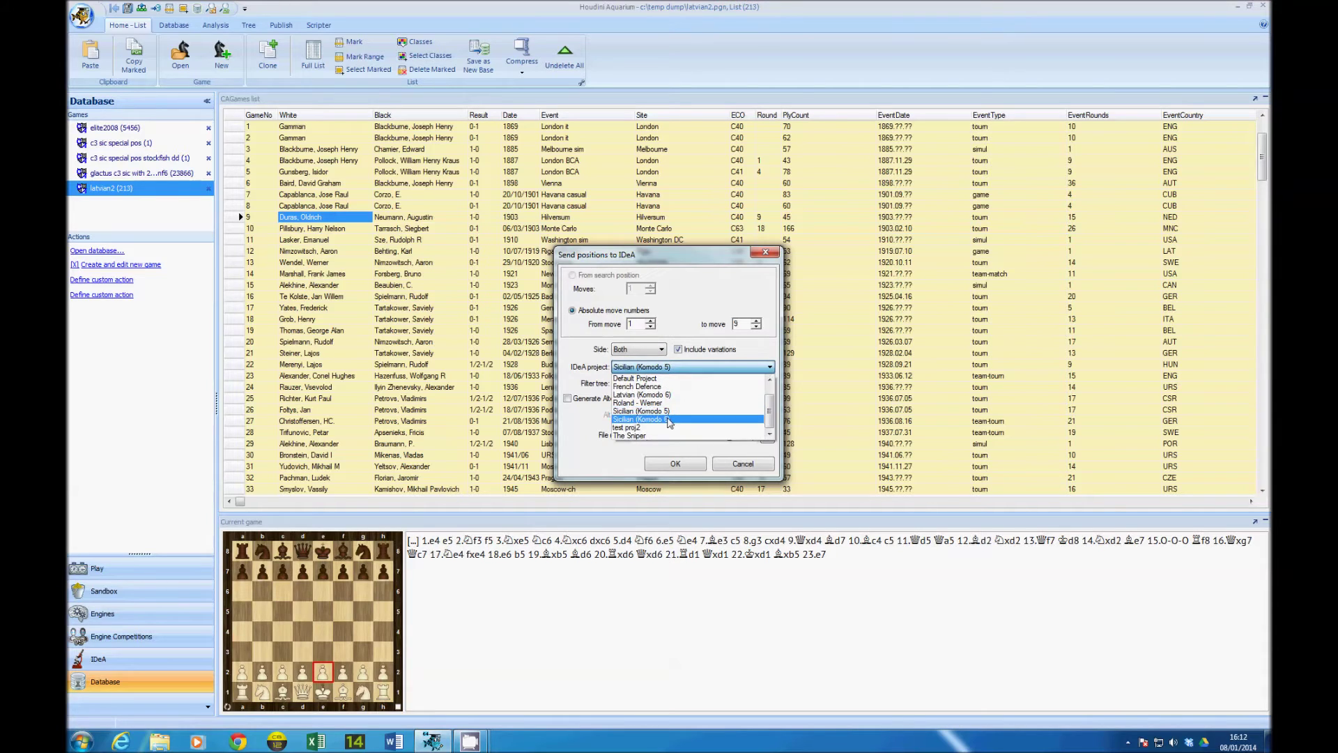
left_click(667, 395)
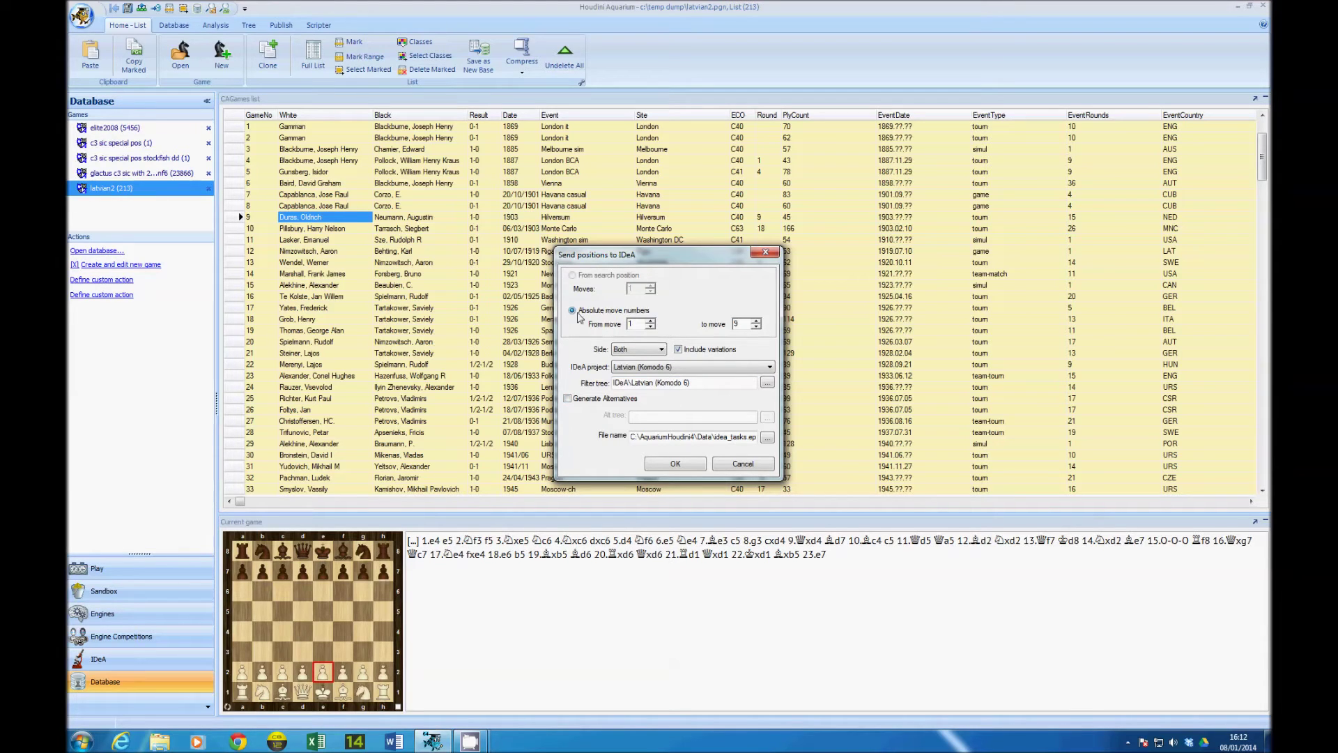
Raise the starting move number, send the positions to the Latvian (Komodo 6) project and show that project in IDeA
left_click(650, 322)
left_click(651, 321)
left_click(675, 470)
left_click(675, 464)
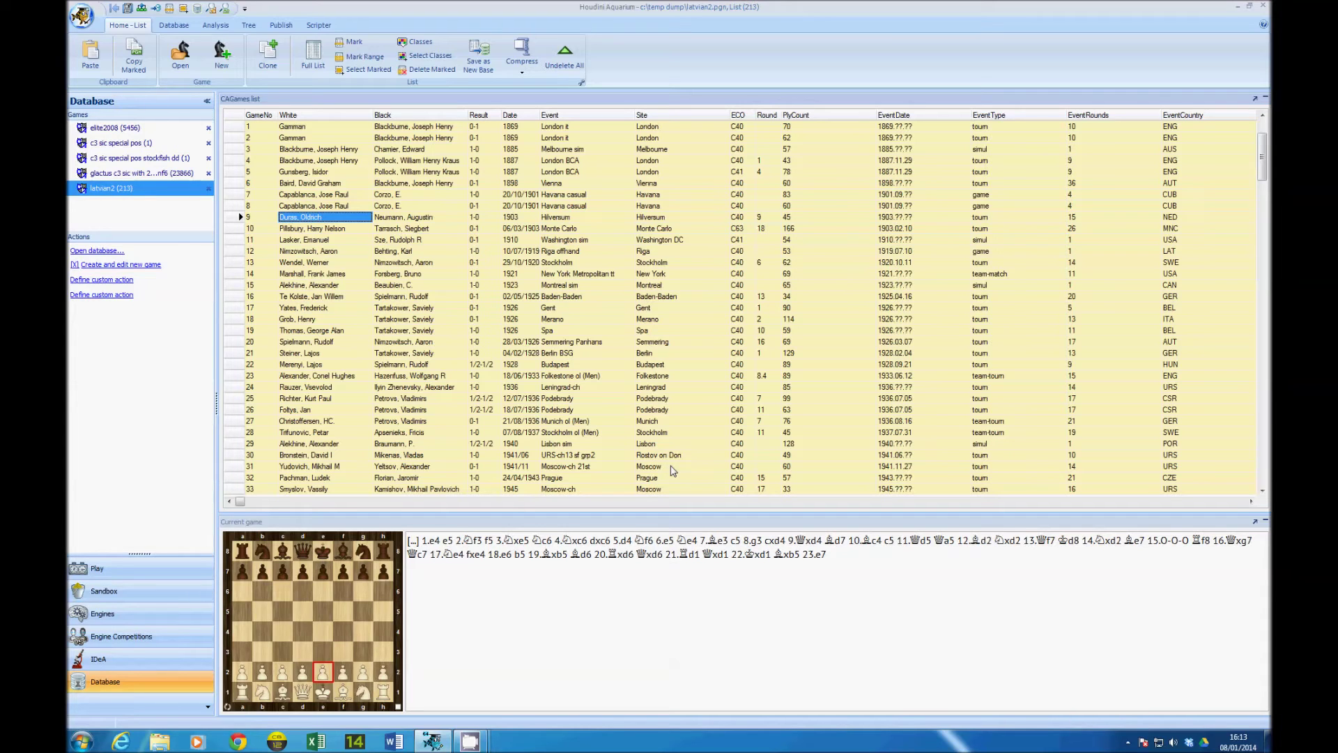
left_click(143, 664)
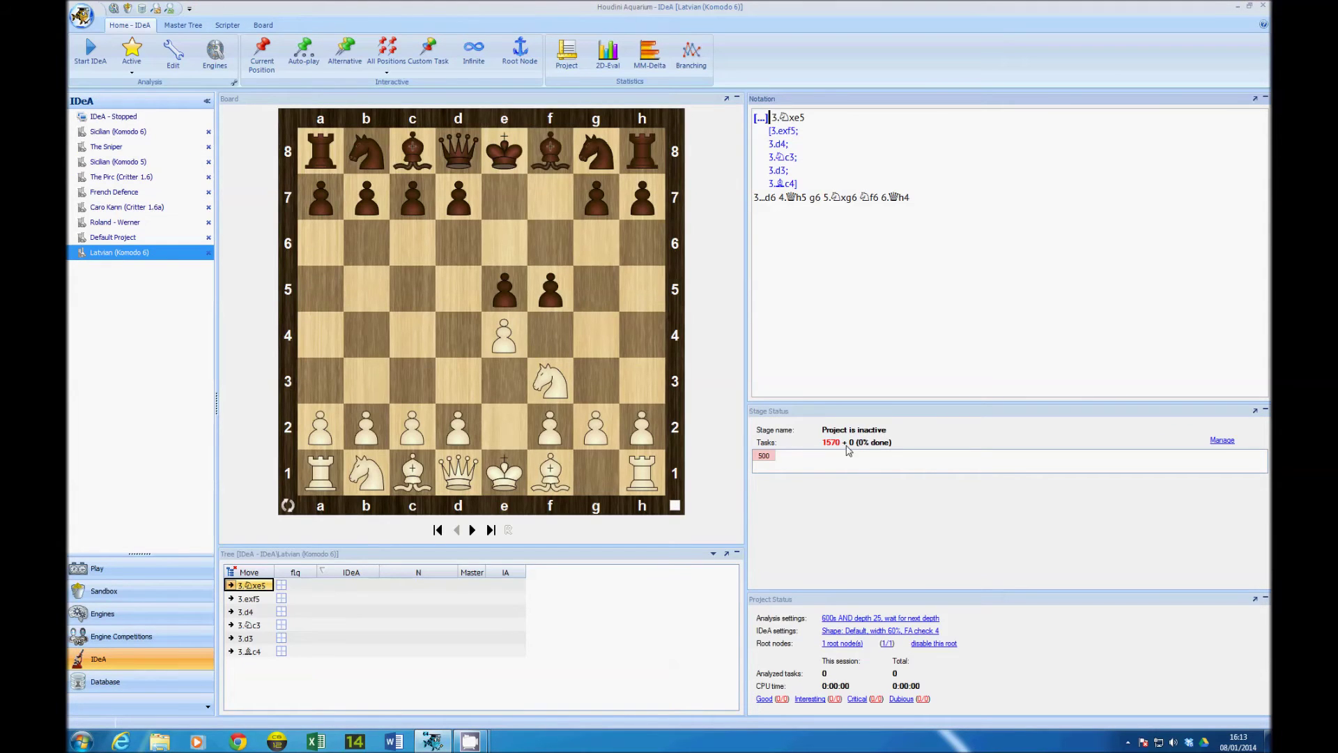